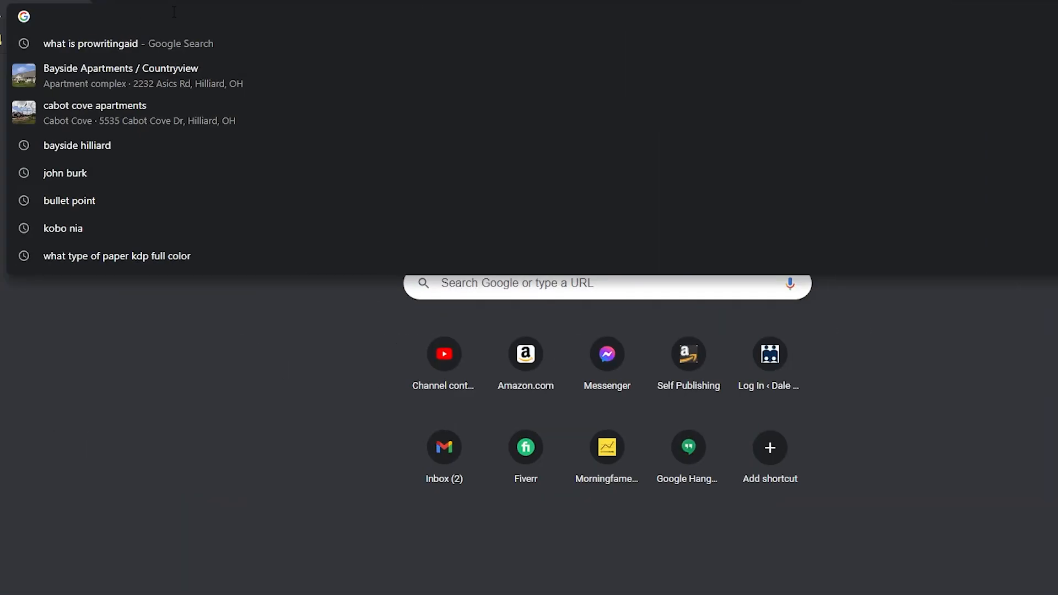
- Open the suggested dalelinks.com/prowritingaid page after searching for "dalel"
{"action": "type", "text": "dalel"}
{"action": "key", "text": "Down"}
{"action": "key", "text": "Down"}
{"action": "key", "text": "Down"}
{"action": "key", "text": "Down"}
{"action": "key", "text": "Down"}
{"action": "key", "text": "Down"}
{"action": "key", "text": "Down"}
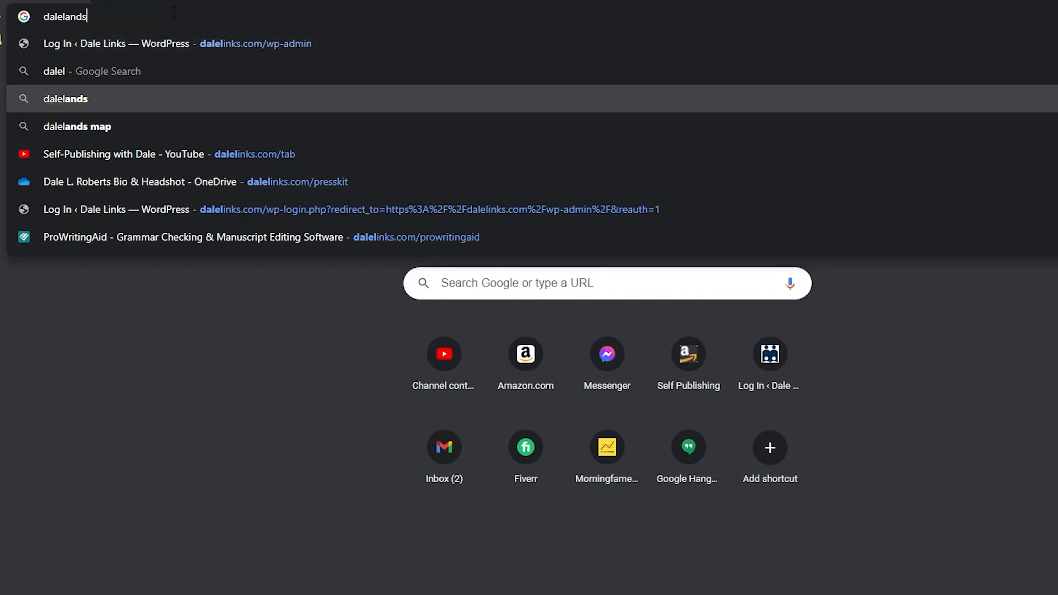
{"action": "key", "text": "Return"}
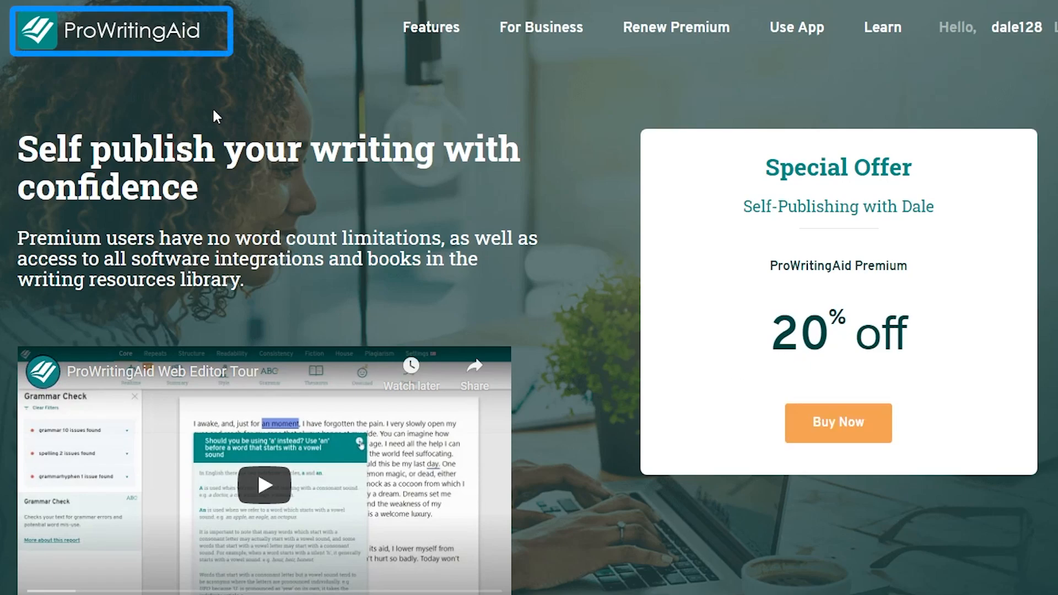
- Go from the ProWritingAid home page to the Microsoft Office integration and download the add-in for Windows
{"action": "left_click", "coordinate": [76, 39]}
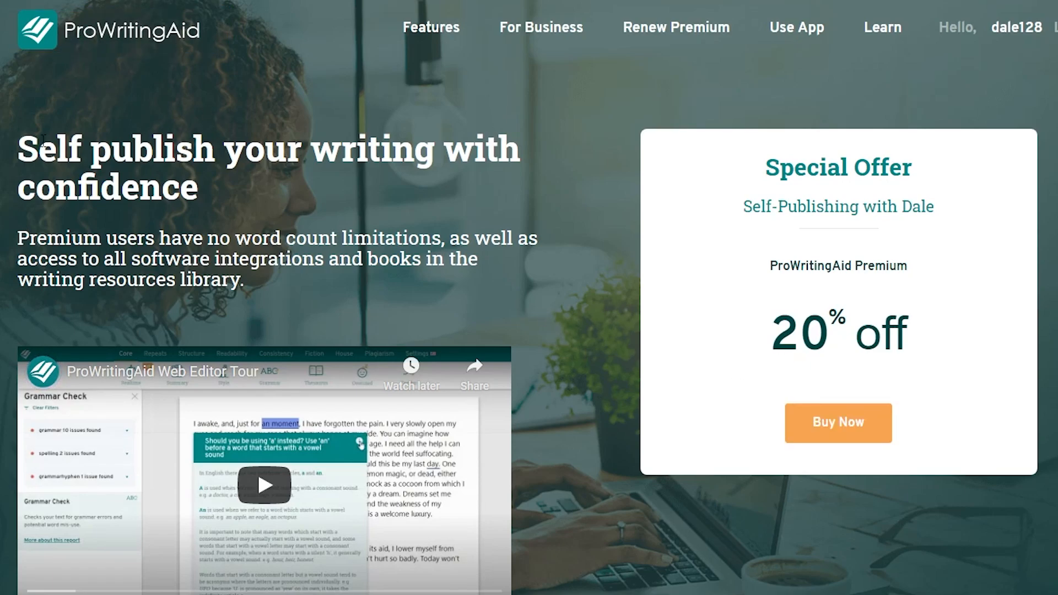
{"action": "left_click", "coordinate": [341, 547]}
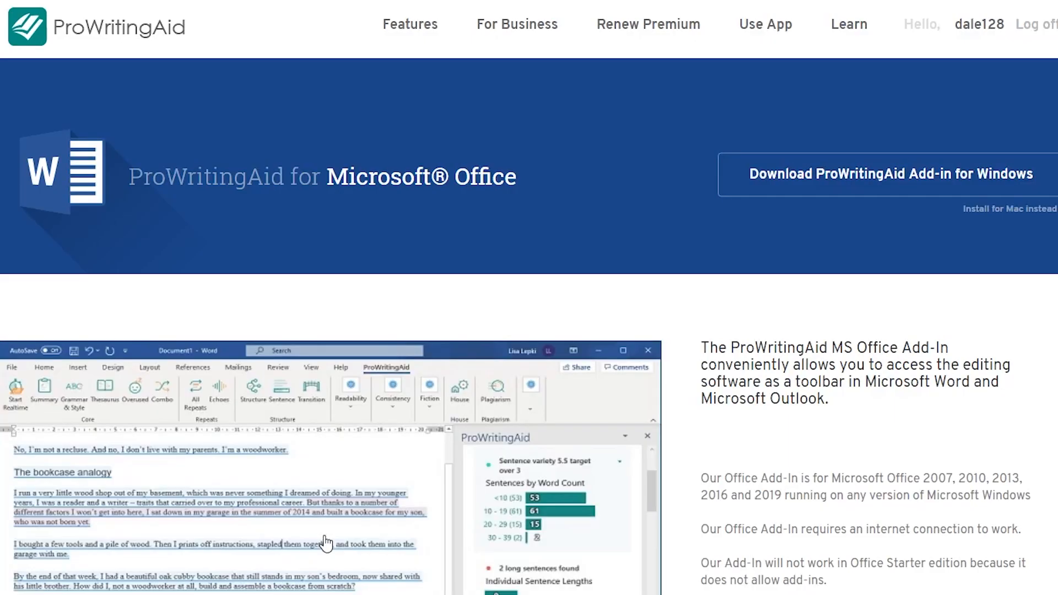
{"action": "left_click", "coordinate": [739, 193]}
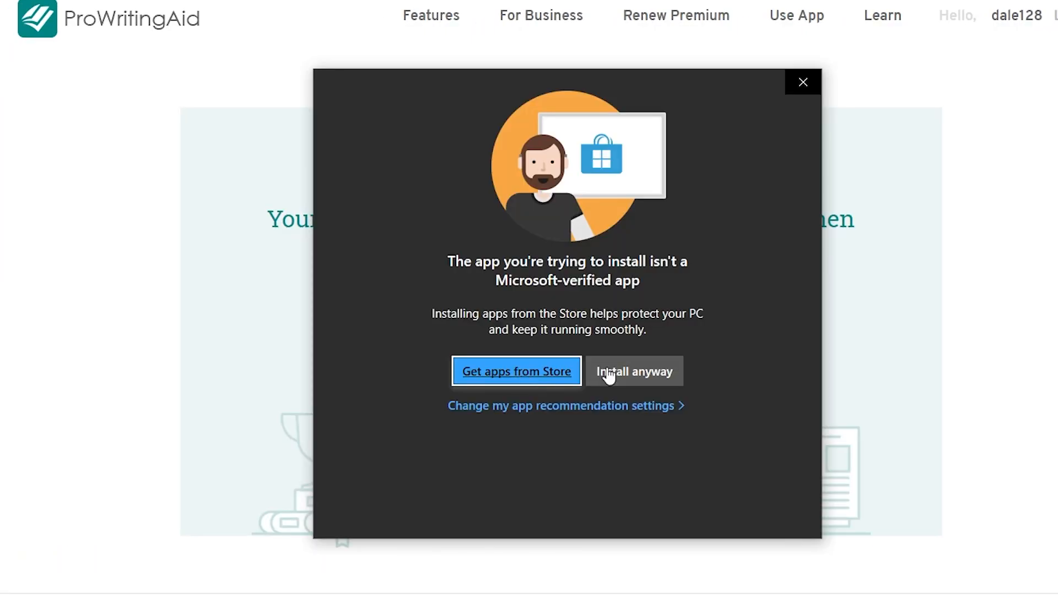
- Allow the app from outside the Microsoft Store, agree to the license terms, and install the ProWritingAid Office Add-in
{"action": "left_click", "coordinate": [599, 370]}
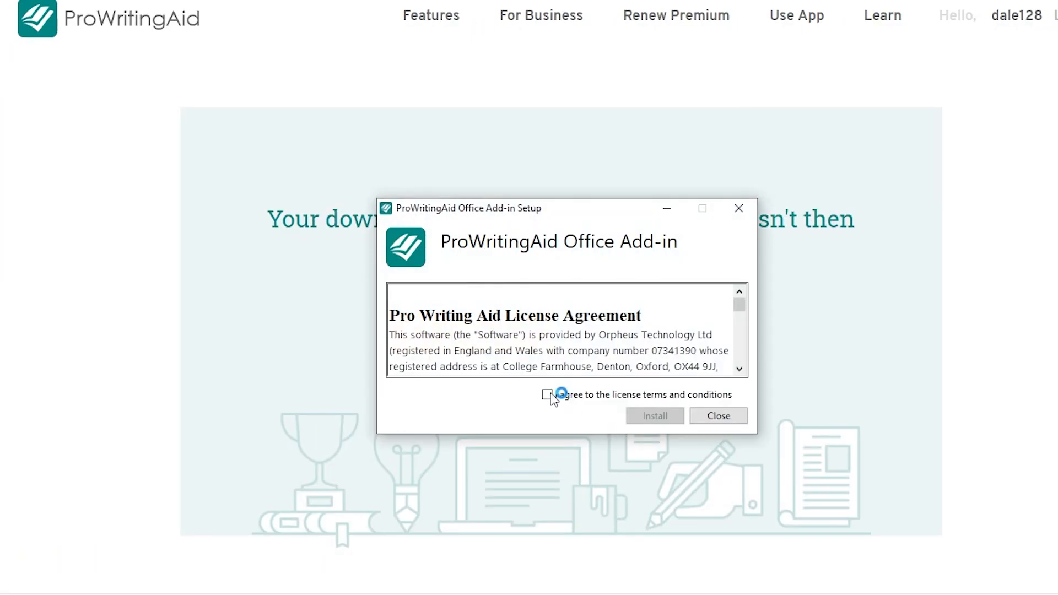
{"action": "left_click", "coordinate": [531, 397]}
{"action": "left_click", "coordinate": [629, 415]}
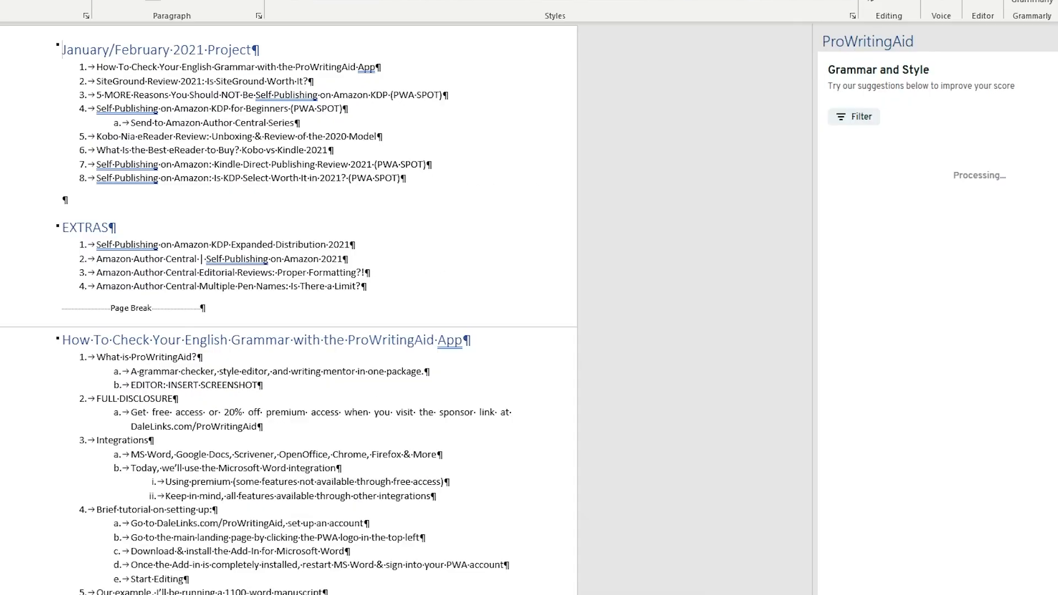
- Try disabling the redundancy rule for "little bit" and decline the permanent change
{"action": "scroll", "coordinate": [289, 309], "scroll_direction": "down", "scroll_amount": 4}
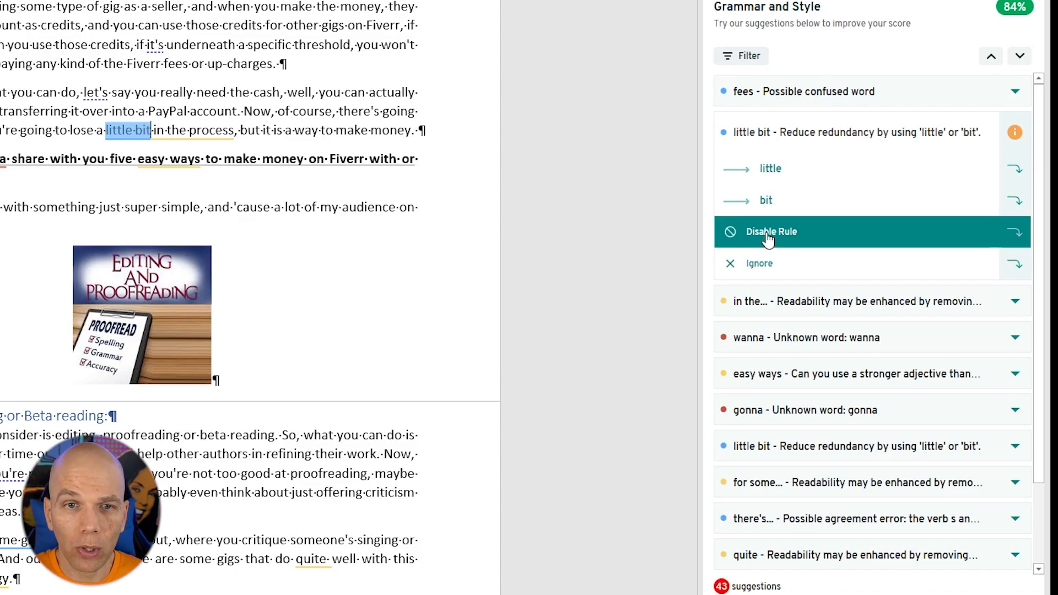
{"action": "left_click", "coordinate": [768, 234]}
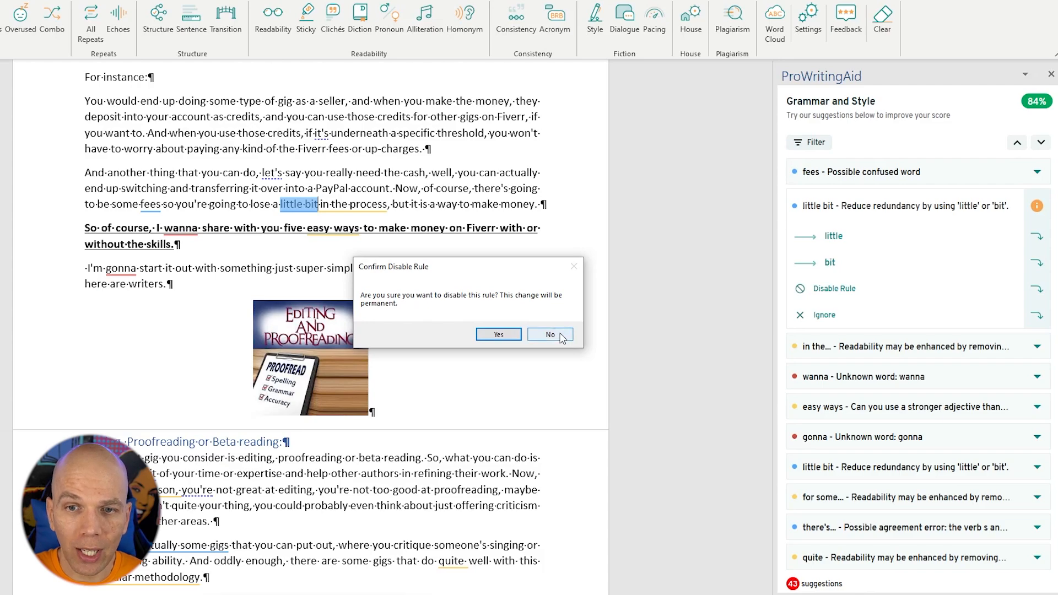
{"action": "left_click", "coordinate": [561, 338]}
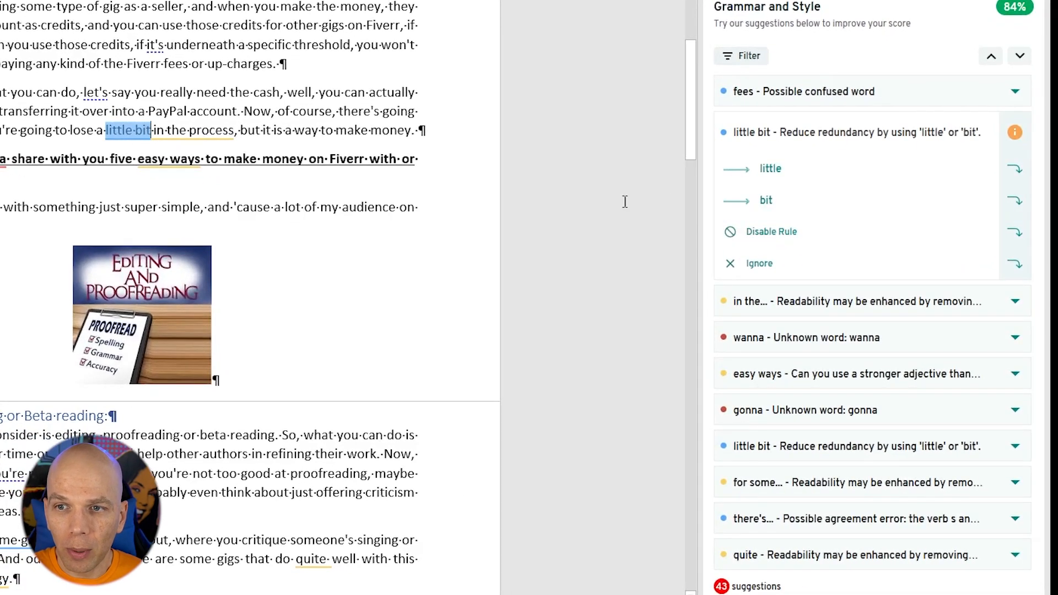
- Replace "little bit" with "little", resolve the "fees" suggestion, and remove "in the process" from the same sentence
{"action": "left_click", "coordinate": [771, 169]}
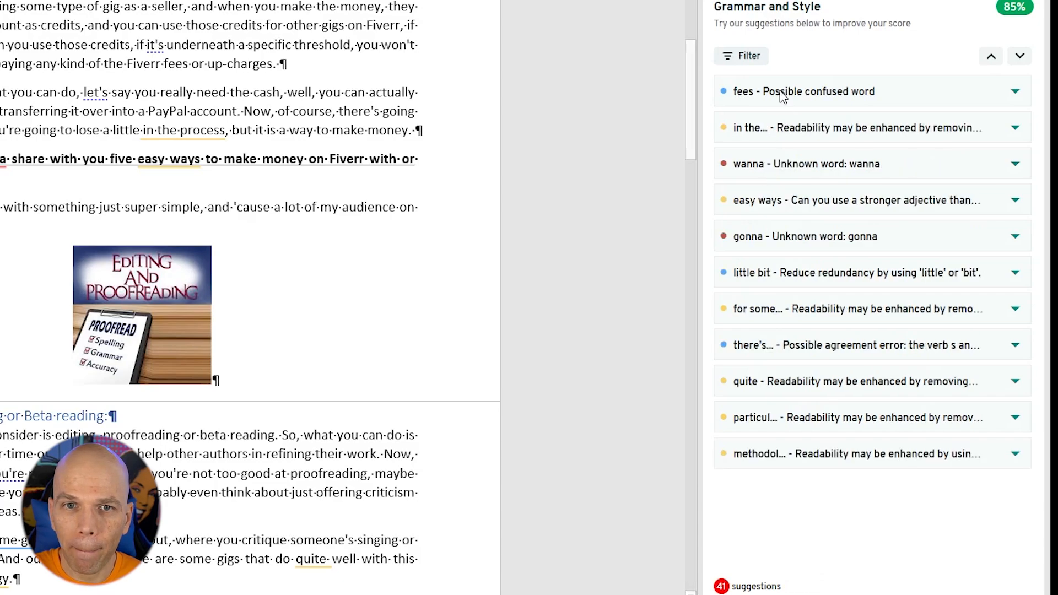
{"action": "left_click", "coordinate": [781, 98]}
{"action": "left_click", "coordinate": [836, 214]}
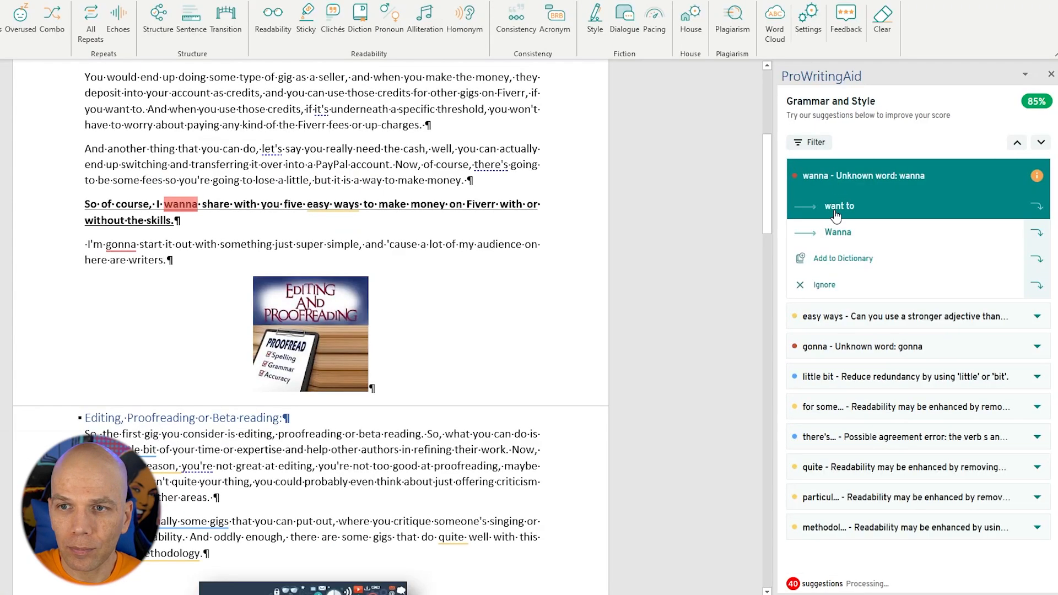
- Apply the first proposed correction to each remaining Grammar and Style suggestion, beginning with "wanna" to "want to", until the list is cleared
{"action": "left_click", "coordinate": [836, 214]}
{"action": "left_click", "coordinate": [838, 211]}
{"action": "left_click", "coordinate": [838, 210]}
{"action": "left_click", "coordinate": [837, 209]}
{"action": "left_click", "coordinate": [839, 208]}
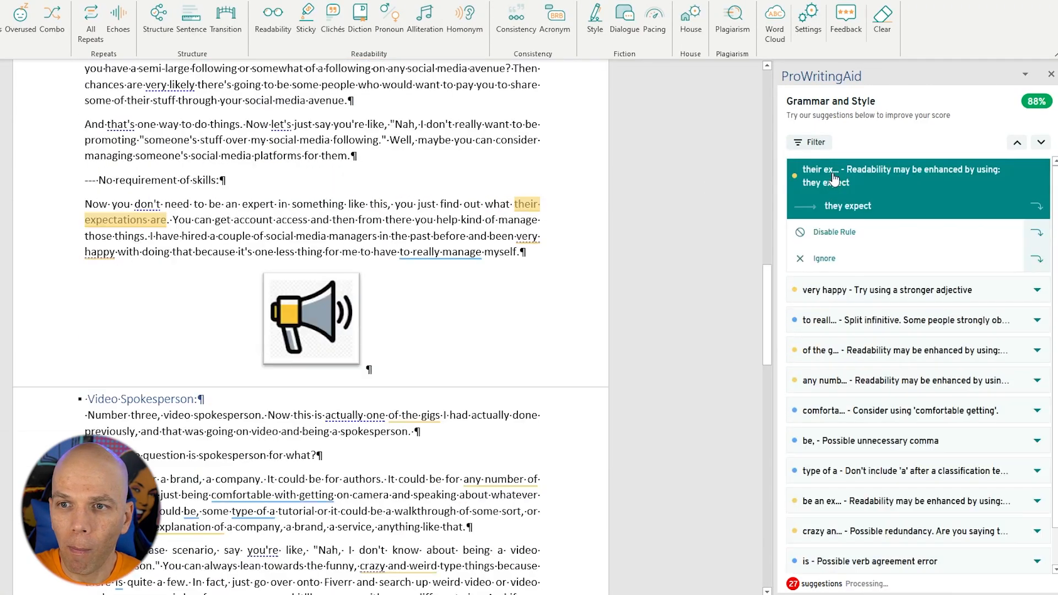
{"action": "left_click", "coordinate": [839, 207]}
{"action": "left_click", "coordinate": [840, 207]}
{"action": "left_click", "coordinate": [839, 207]}
{"action": "left_click", "coordinate": [839, 207]}
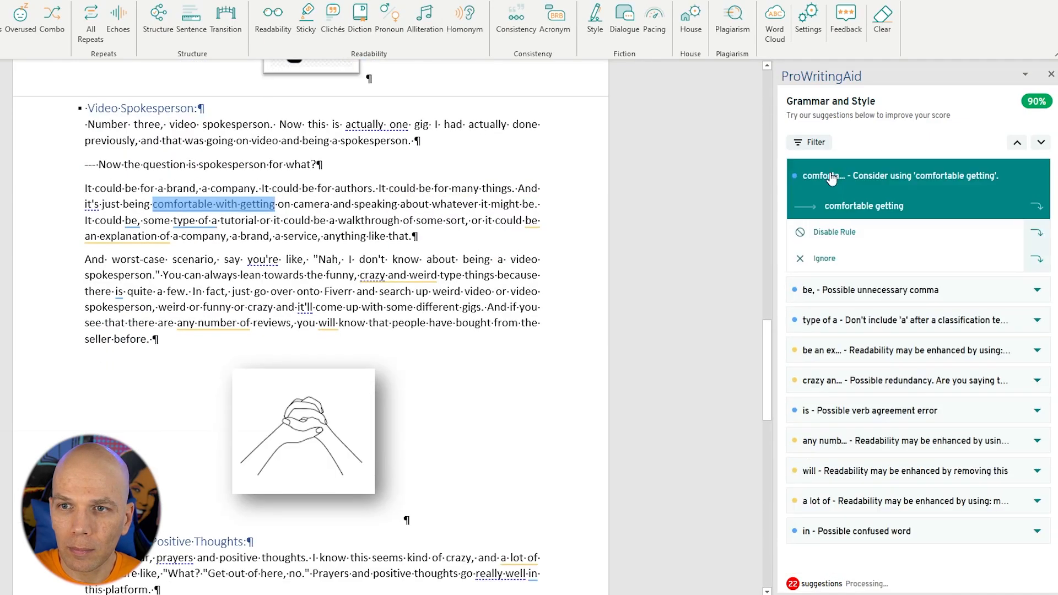
{"action": "left_click", "coordinate": [838, 208]}
{"action": "left_click", "coordinate": [839, 208]}
{"action": "left_click", "coordinate": [839, 208]}
{"action": "left_click", "coordinate": [837, 207]}
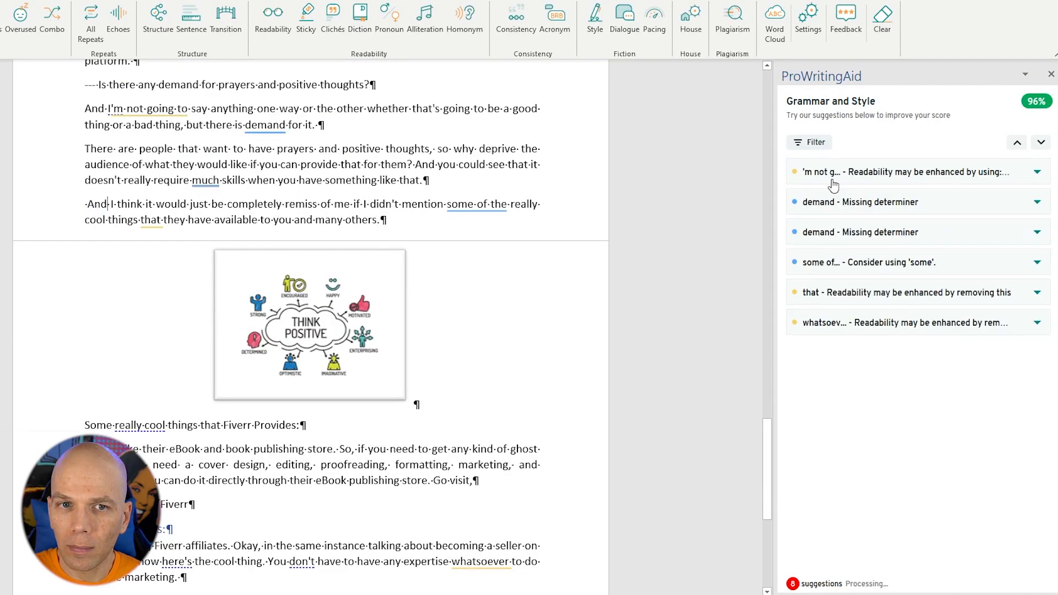
{"action": "left_click", "coordinate": [837, 208]}
{"action": "left_click", "coordinate": [834, 206]}
{"action": "left_click", "coordinate": [835, 206]}
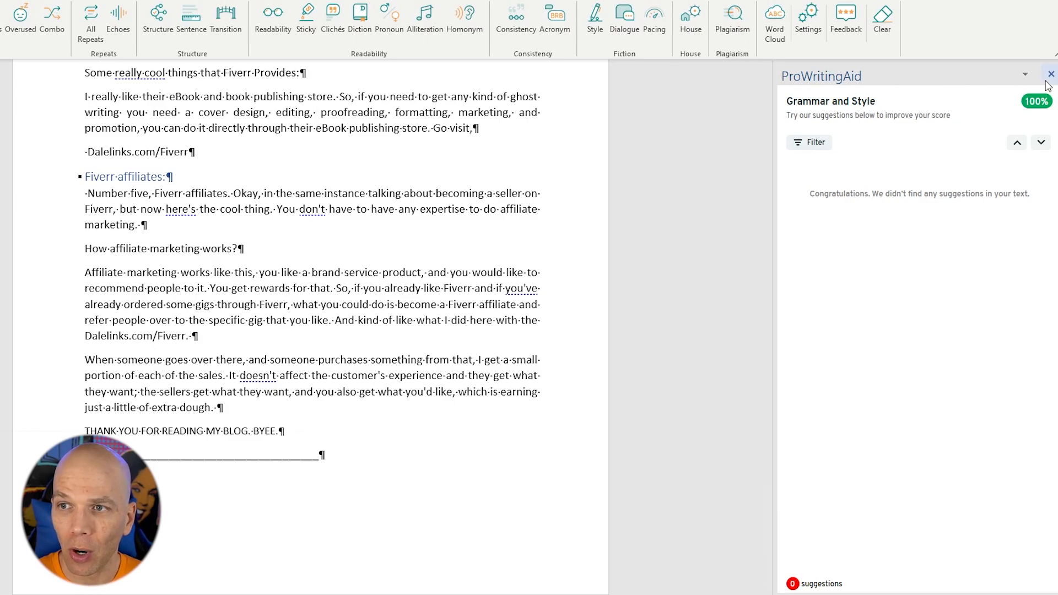
- Return to the document's title, place the cursor there, and run the All Repeats report
{"action": "scroll", "coordinate": [318, 189], "scroll_direction": "up", "scroll_amount": 5}
{"action": "scroll", "coordinate": [317, 190], "scroll_direction": "up", "scroll_amount": 5}
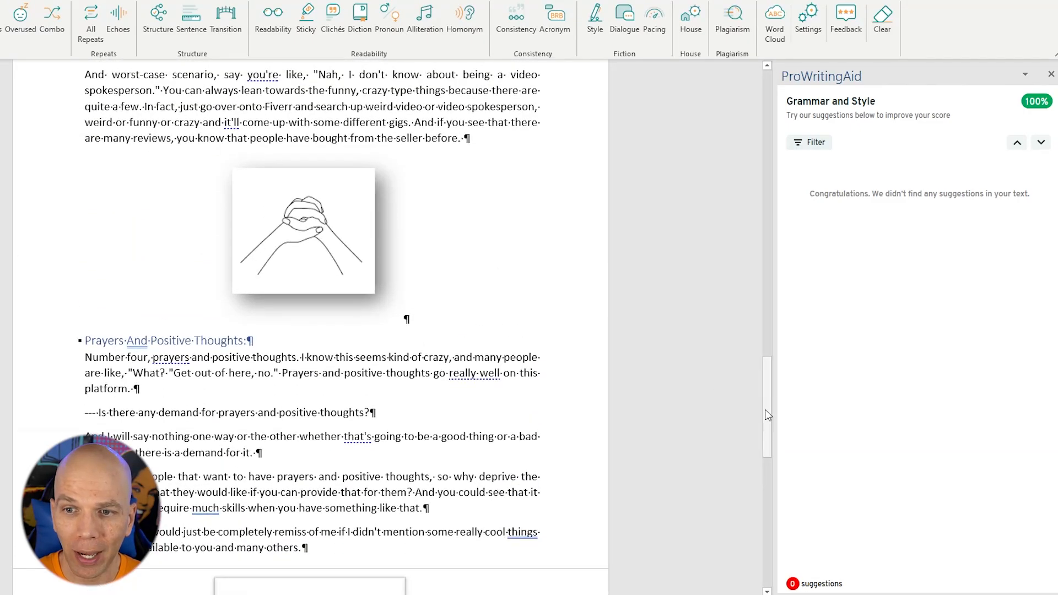
{"action": "left_click_drag", "start_coordinate": [766, 424], "coordinate": [721, 66]}
{"action": "left_click", "coordinate": [225, 88]}
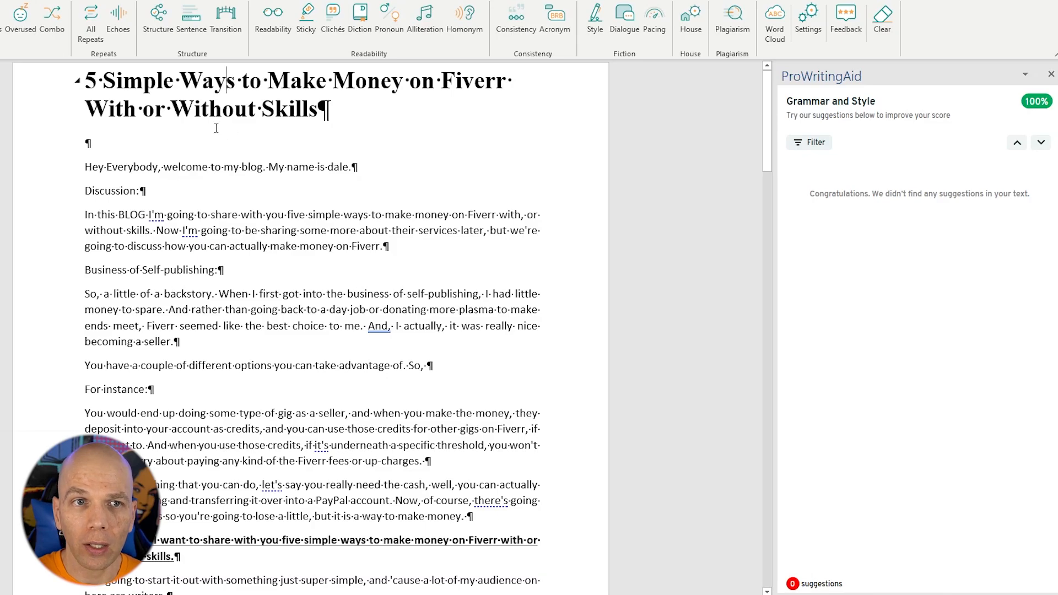
{"action": "left_click", "coordinate": [91, 24]}
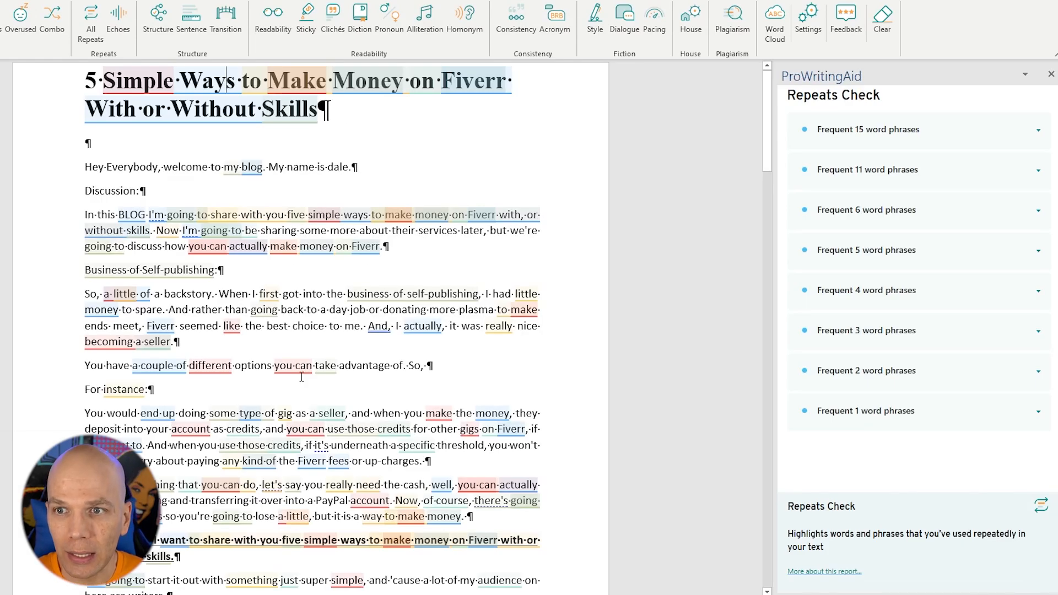
- Review the frequent 15 word phrases against the document text, then hide that group and collapse it
{"action": "left_click", "coordinate": [856, 134]}
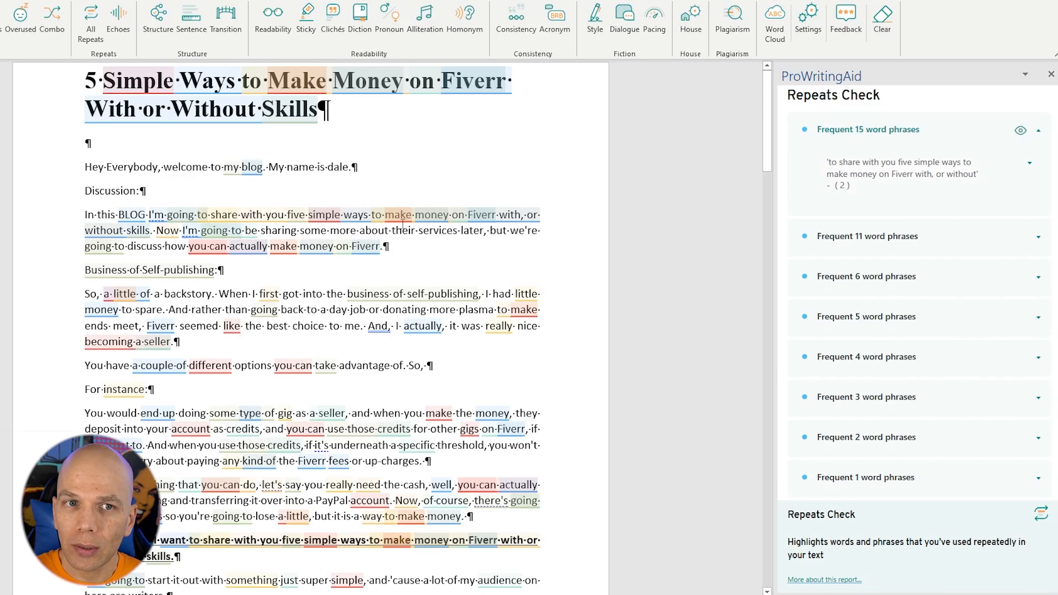
{"action": "scroll", "coordinate": [403, 225], "scroll_direction": "down", "scroll_amount": 1}
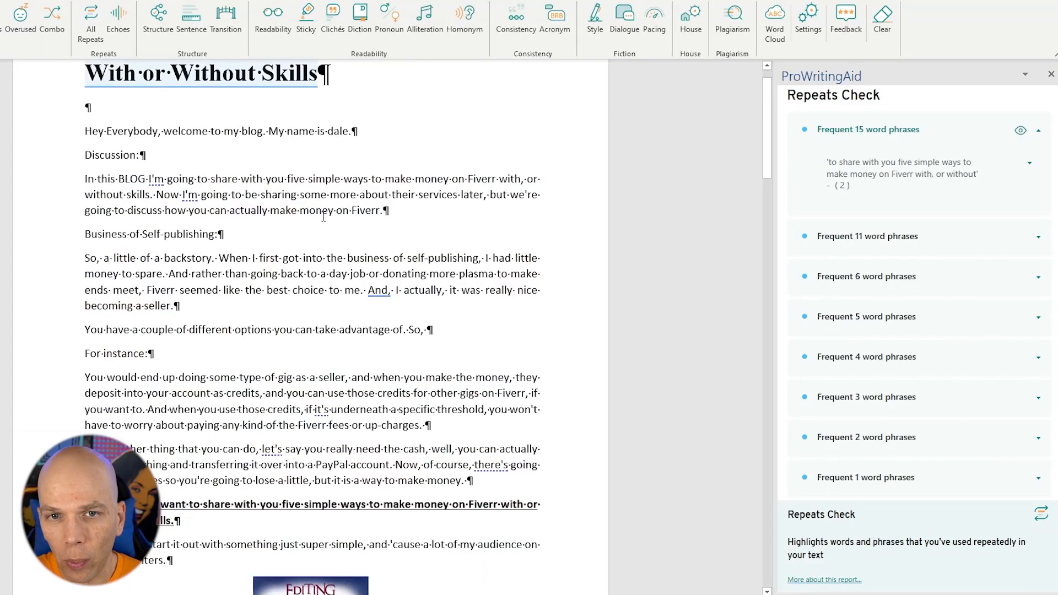
{"action": "scroll", "coordinate": [323, 216], "scroll_direction": "down", "scroll_amount": 2}
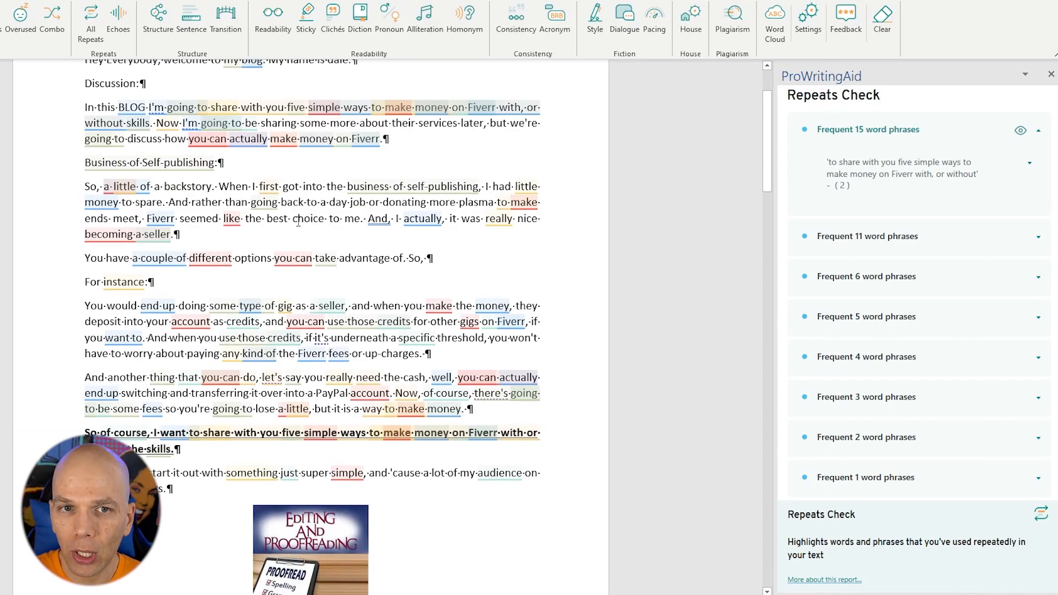
{"action": "scroll", "coordinate": [295, 219], "scroll_direction": "up", "scroll_amount": 2}
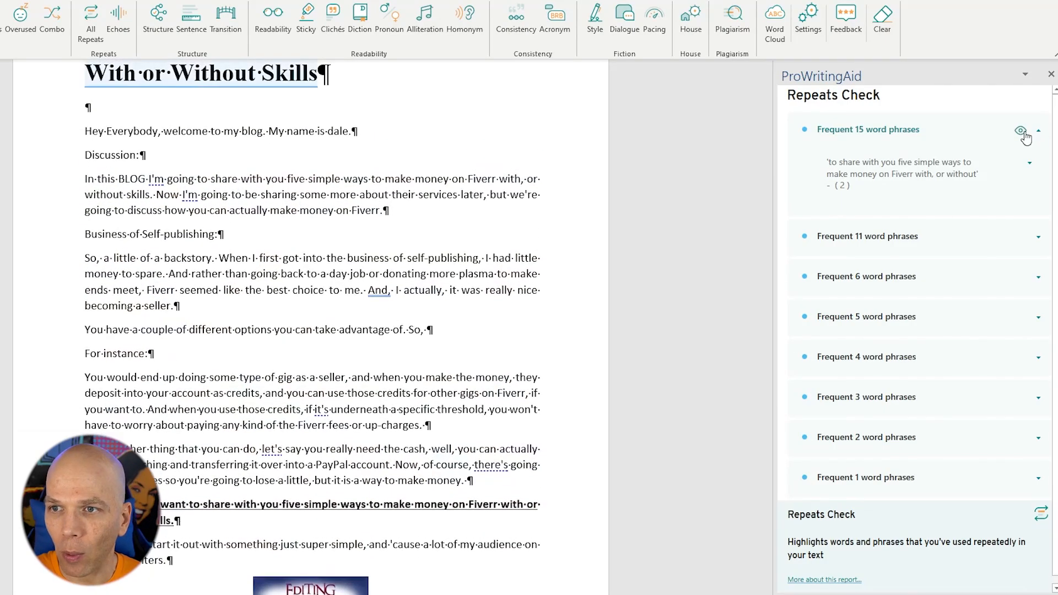
{"action": "left_click", "coordinate": [1021, 132]}
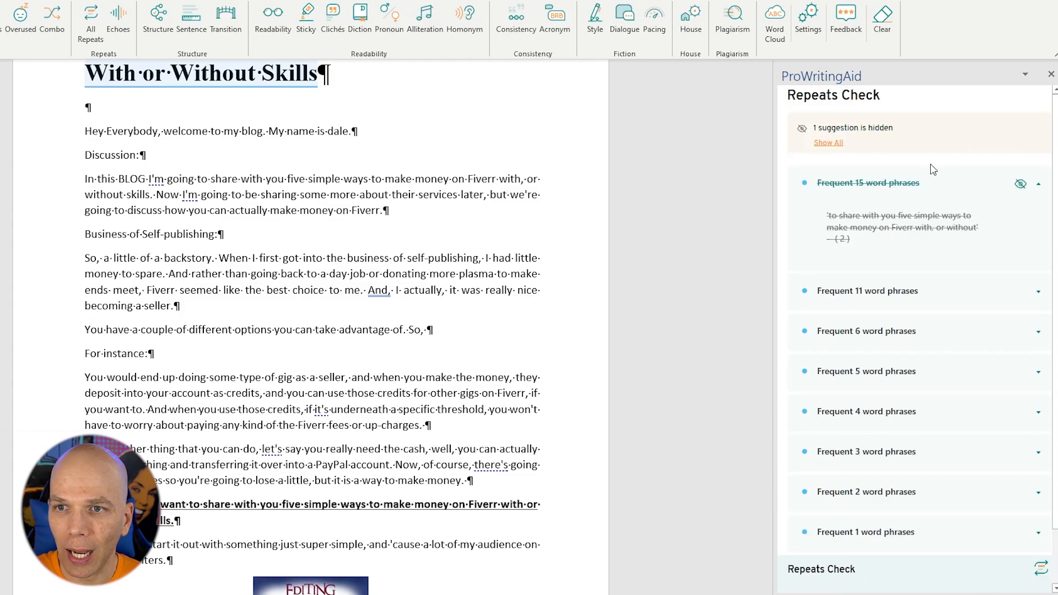
{"action": "left_click", "coordinate": [1039, 187]}
- Expand the frequent 11 word phrases, hide that group of repeats, and collapse it
{"action": "left_click", "coordinate": [853, 225]}
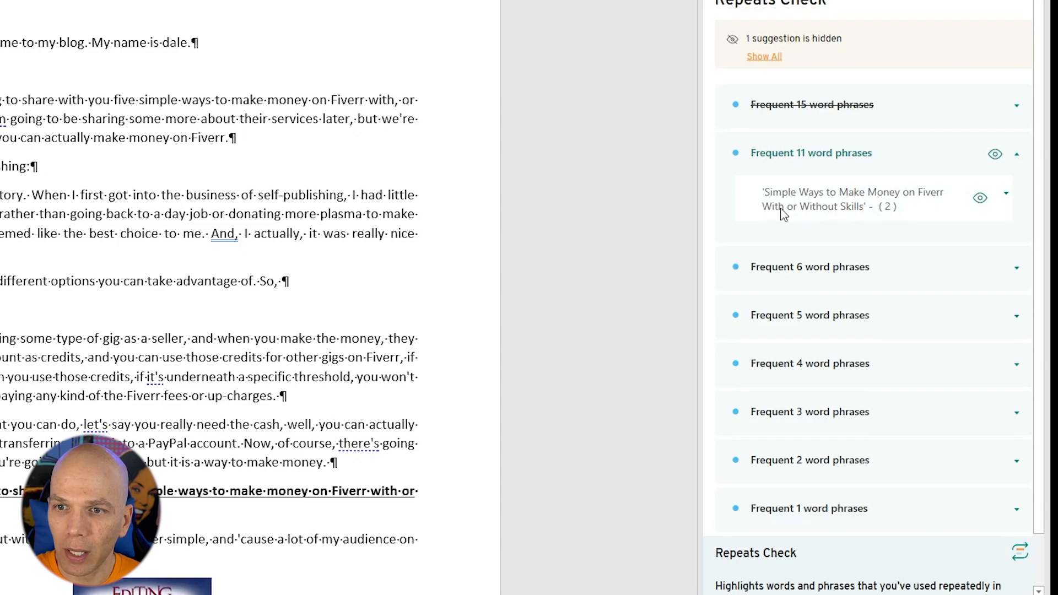
{"action": "left_click", "coordinate": [995, 156]}
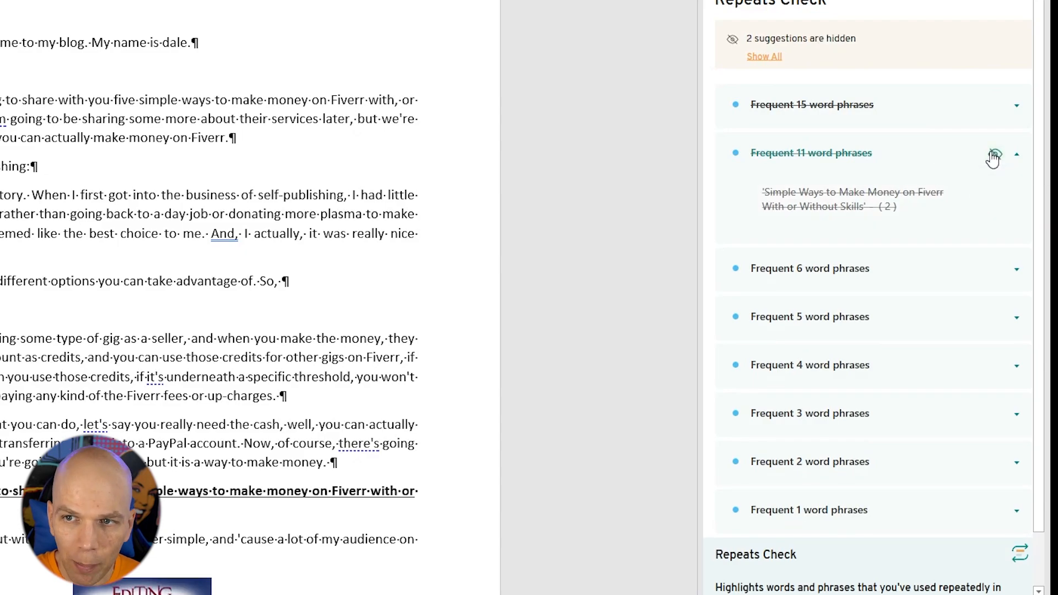
{"action": "left_click", "coordinate": [1017, 156]}
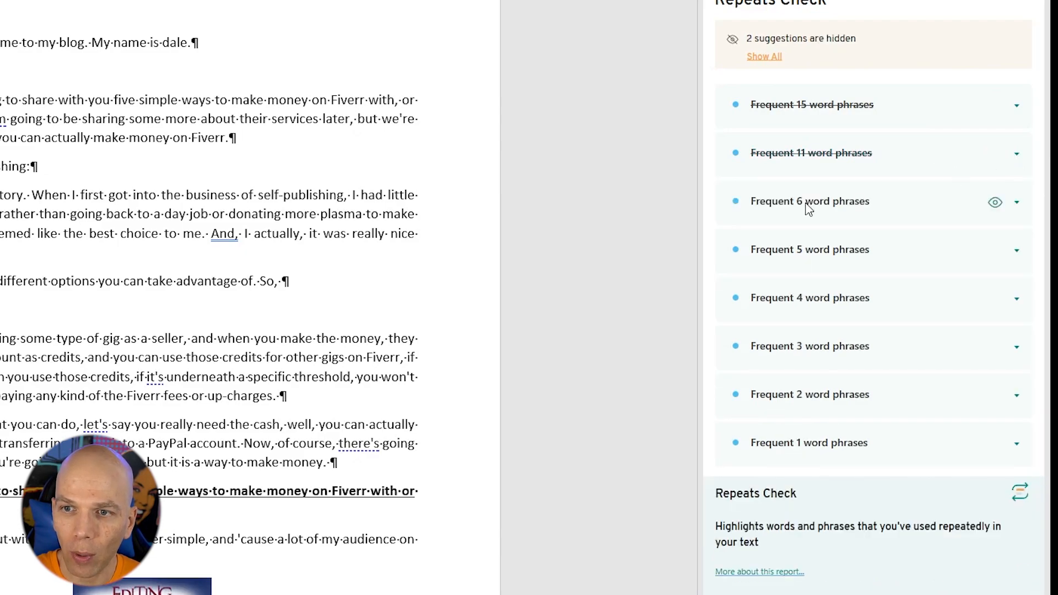
- Under the 6 word phrases, replace one "say you're like, "Nah, I don't" with the "suggest you're like" version and ignore the remaining repeat
{"action": "left_click", "coordinate": [809, 205]}
{"action": "mouse_move", "coordinate": [804, 263]}
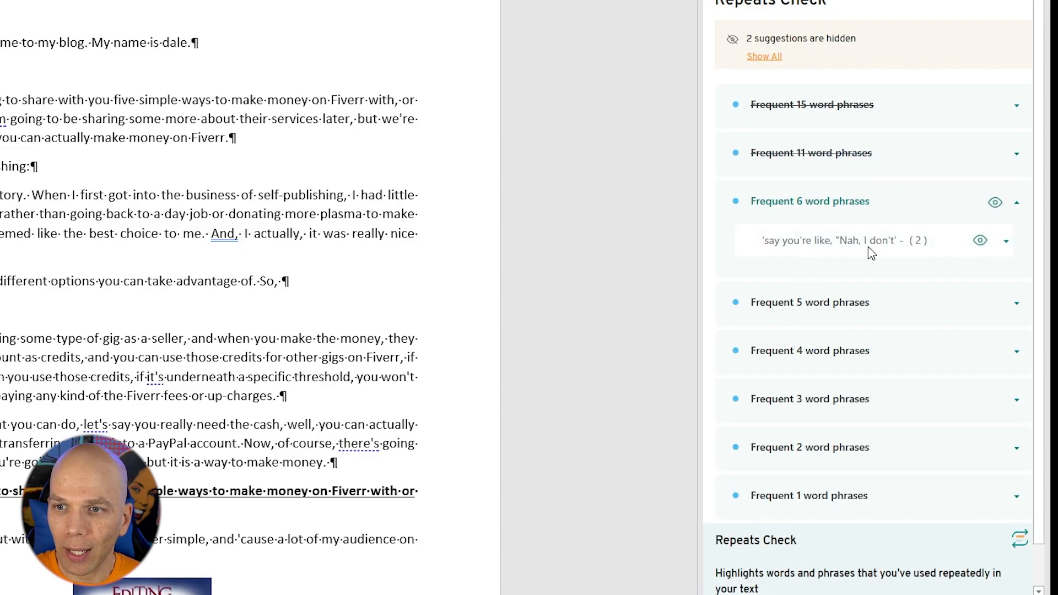
{"action": "left_click", "coordinate": [1006, 245]}
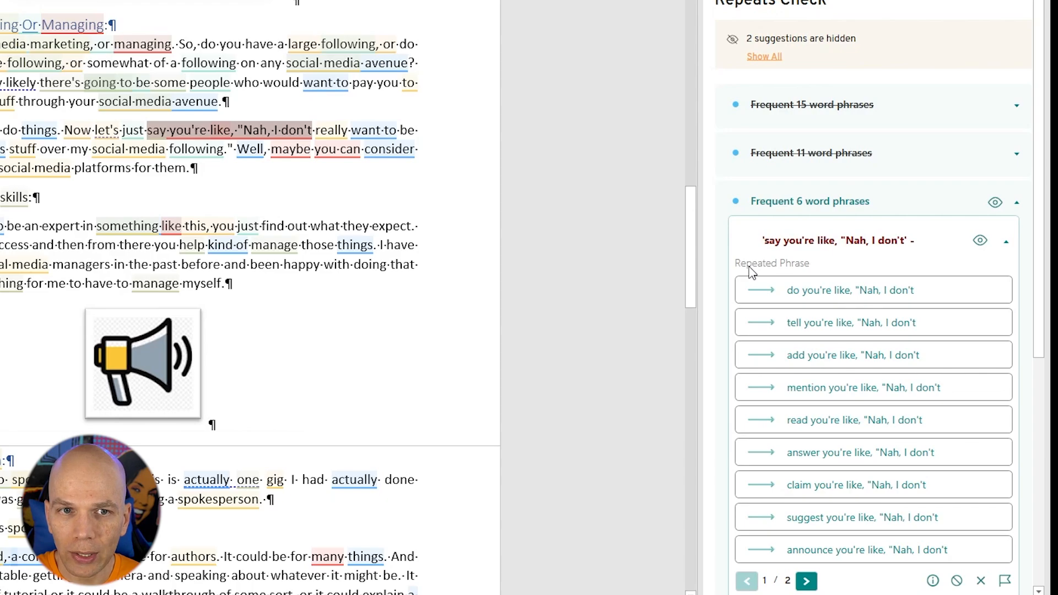
{"action": "scroll", "coordinate": [752, 271], "scroll_direction": "down", "scroll_amount": 1}
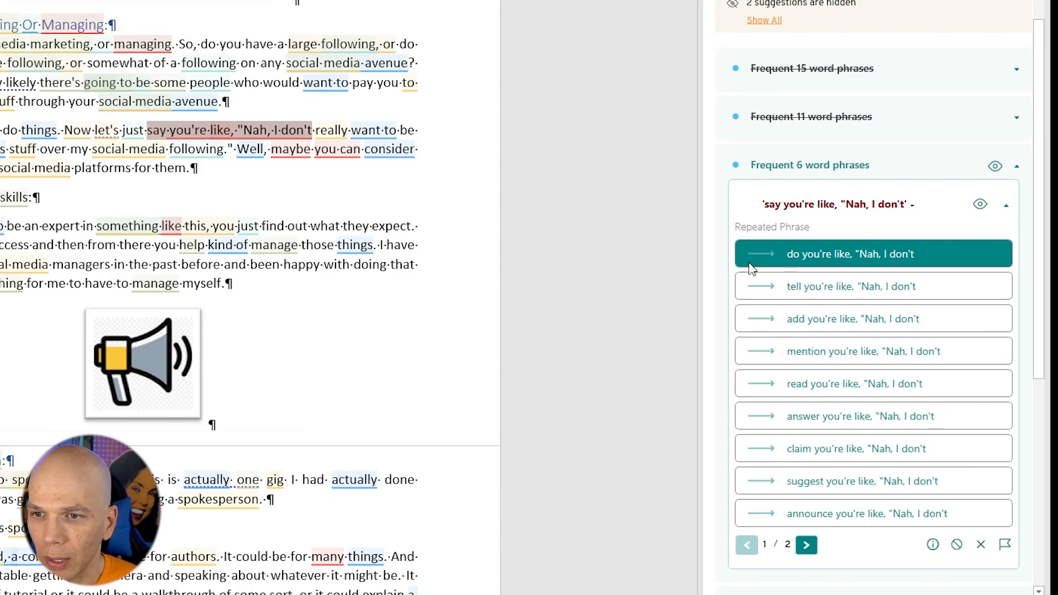
{"action": "left_click", "coordinate": [793, 484]}
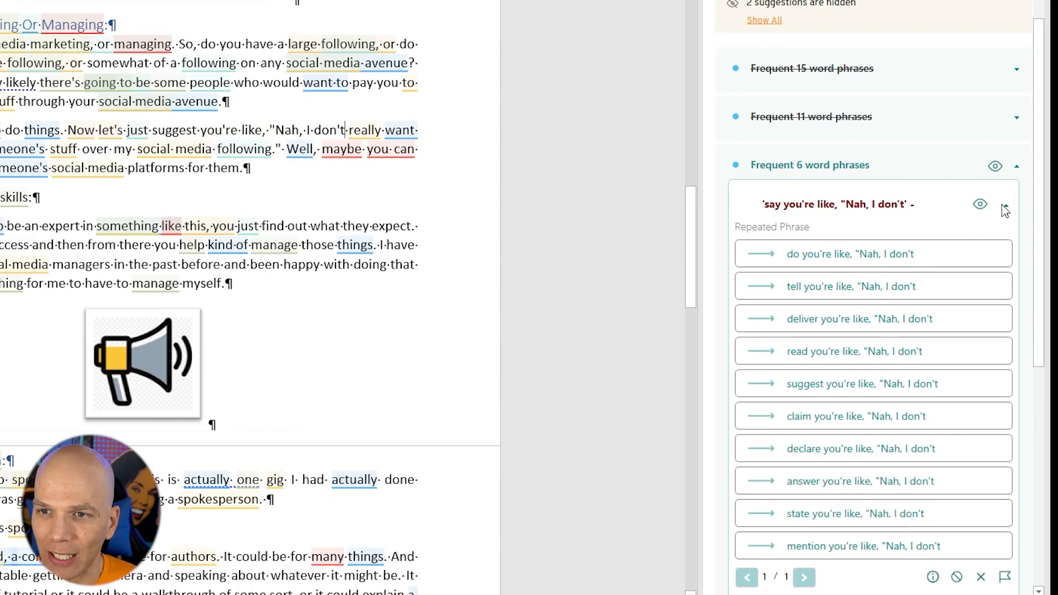
{"action": "scroll", "coordinate": [880, 259], "scroll_direction": "down", "scroll_amount": 1}
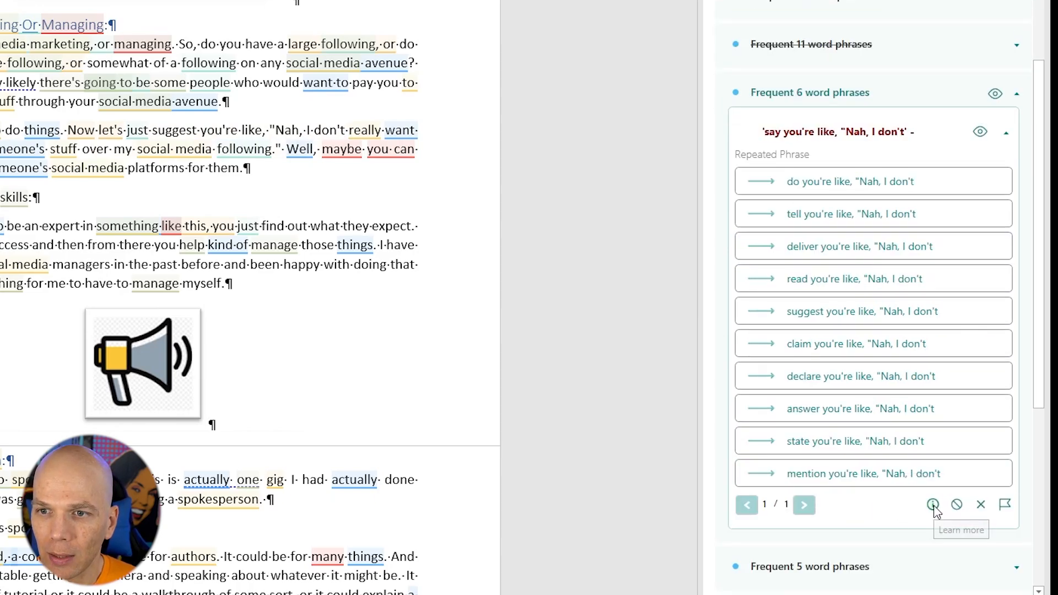
{"action": "left_click", "coordinate": [982, 505]}
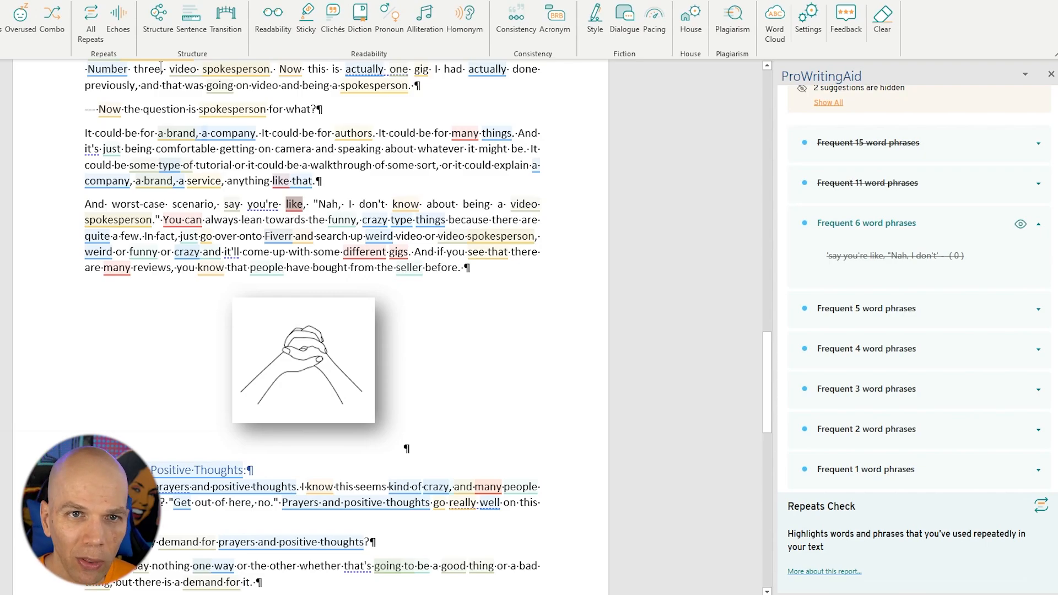
- Run the Sentence Structure Check and view its breakdown from the first category
{"action": "left_click", "coordinate": [155, 27]}
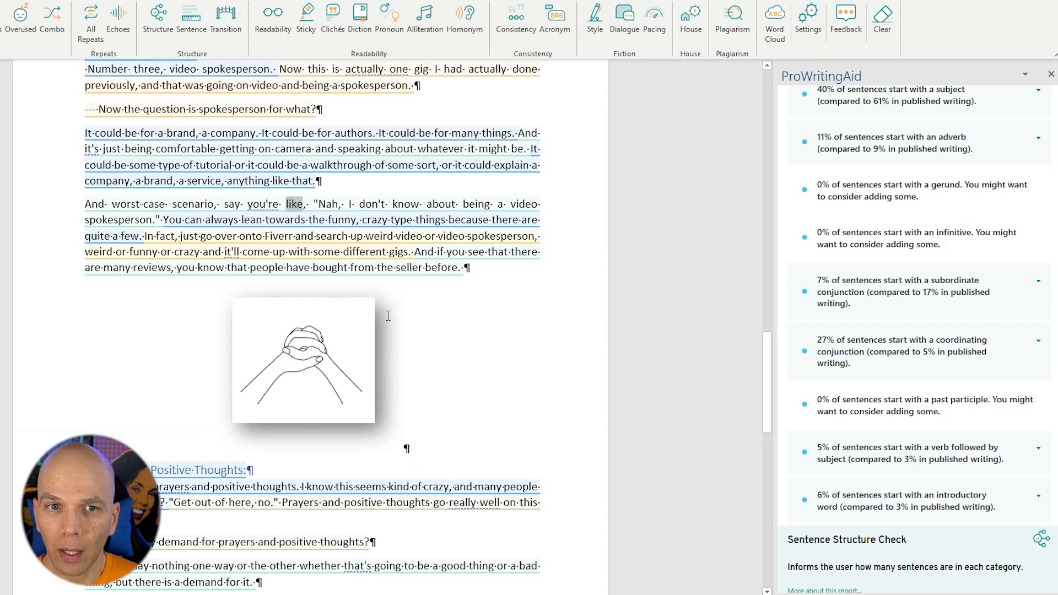
{"action": "scroll", "coordinate": [871, 226], "scroll_direction": "up", "scroll_amount": 1}
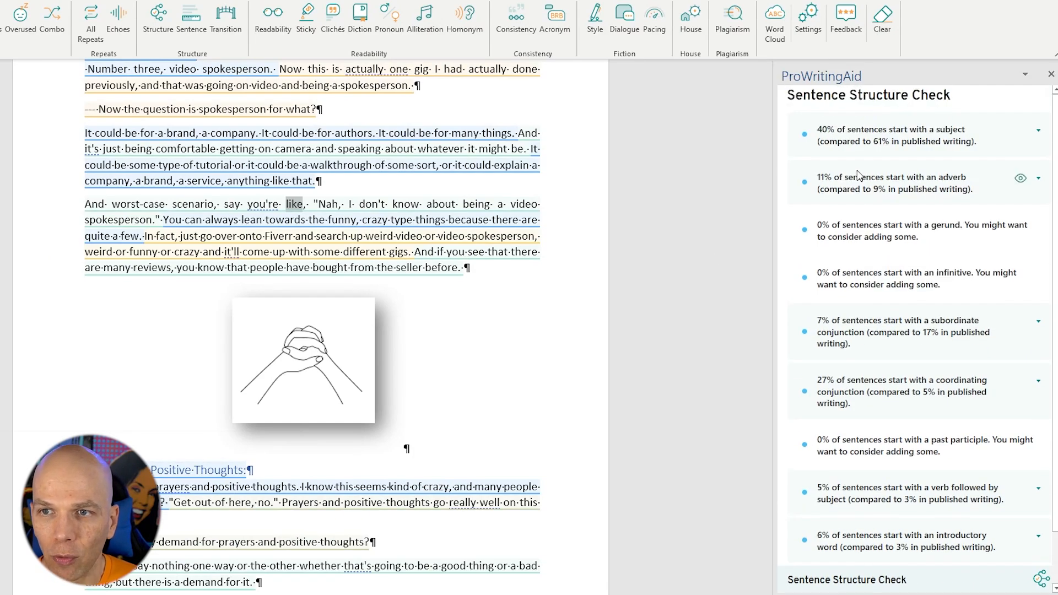
- Expand the sentences that start with a subject and step through the first five matches in the text
{"action": "left_click", "coordinate": [1039, 133]}
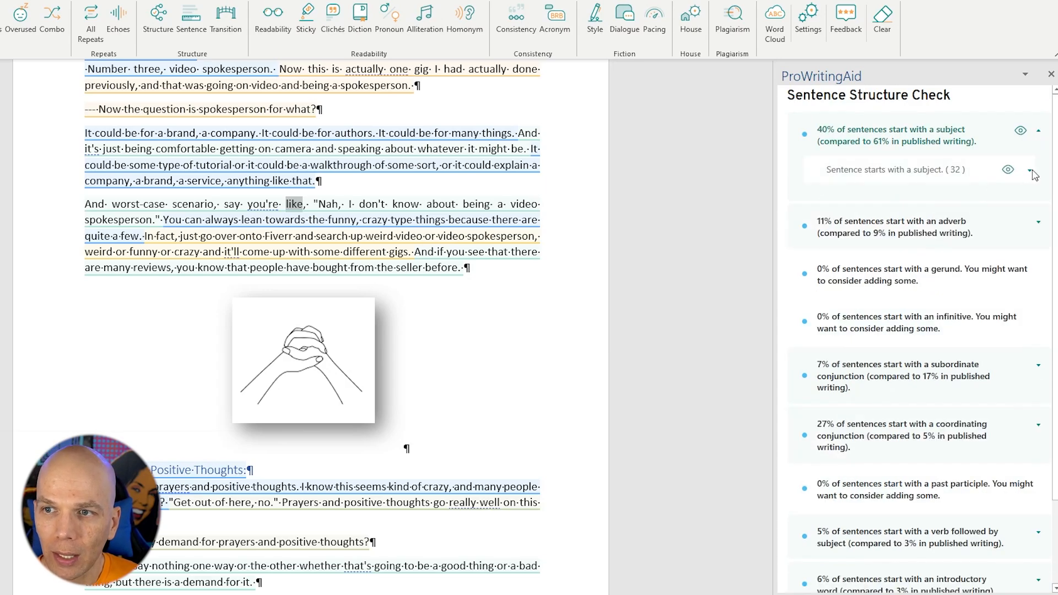
{"action": "left_click", "coordinate": [1030, 171]}
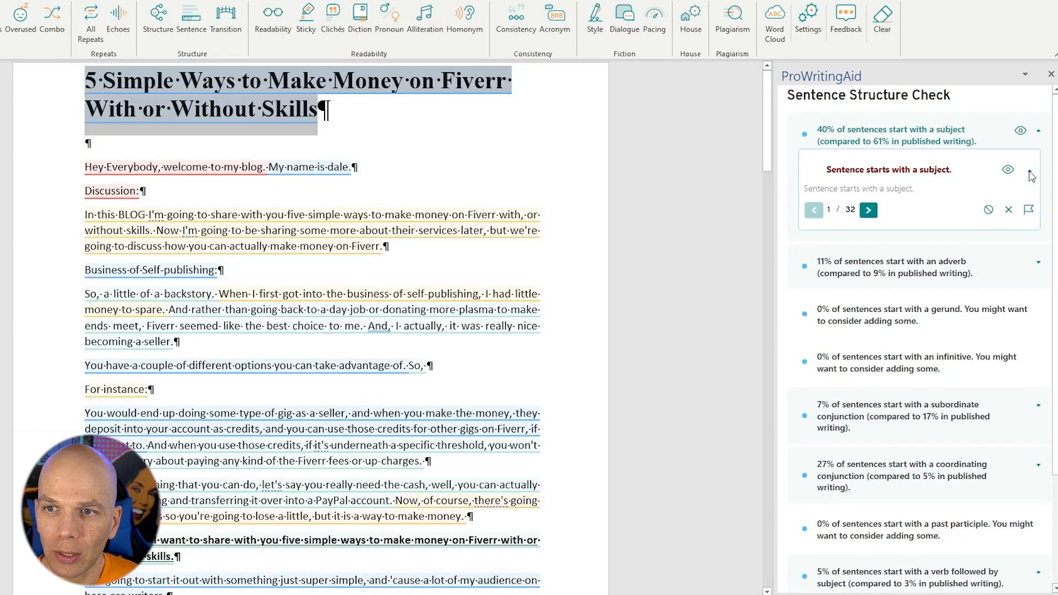
{"action": "left_click", "coordinate": [869, 210]}
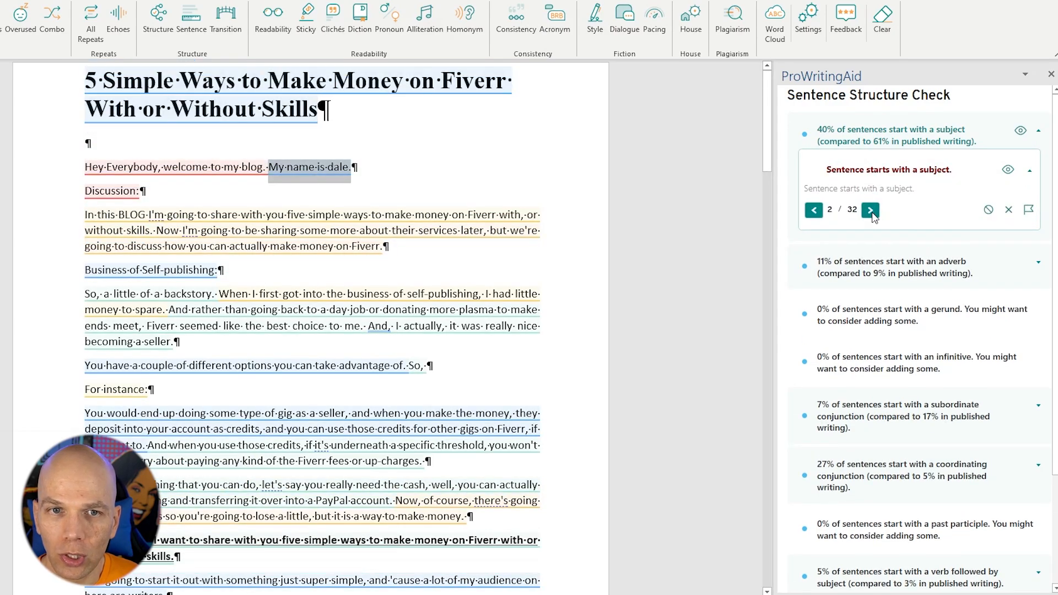
{"action": "left_click", "coordinate": [870, 211]}
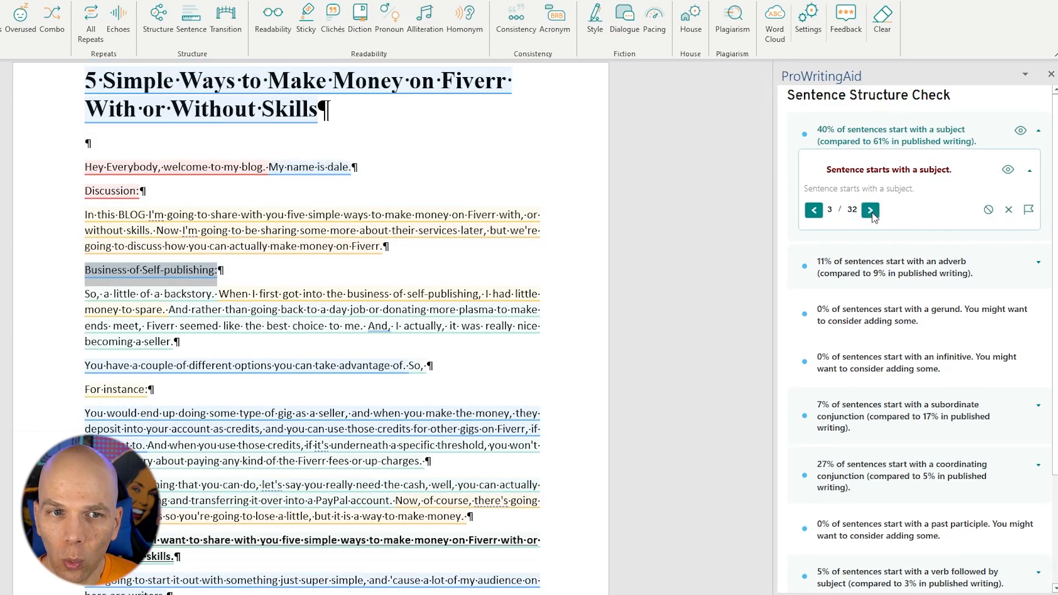
{"action": "left_click", "coordinate": [871, 211]}
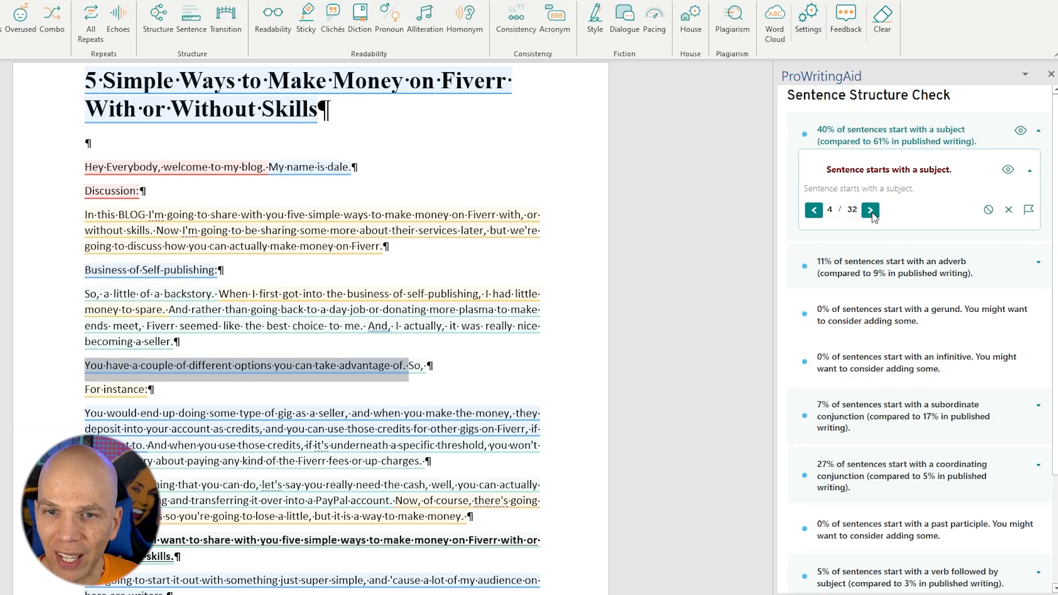
{"action": "left_click", "coordinate": [870, 211]}
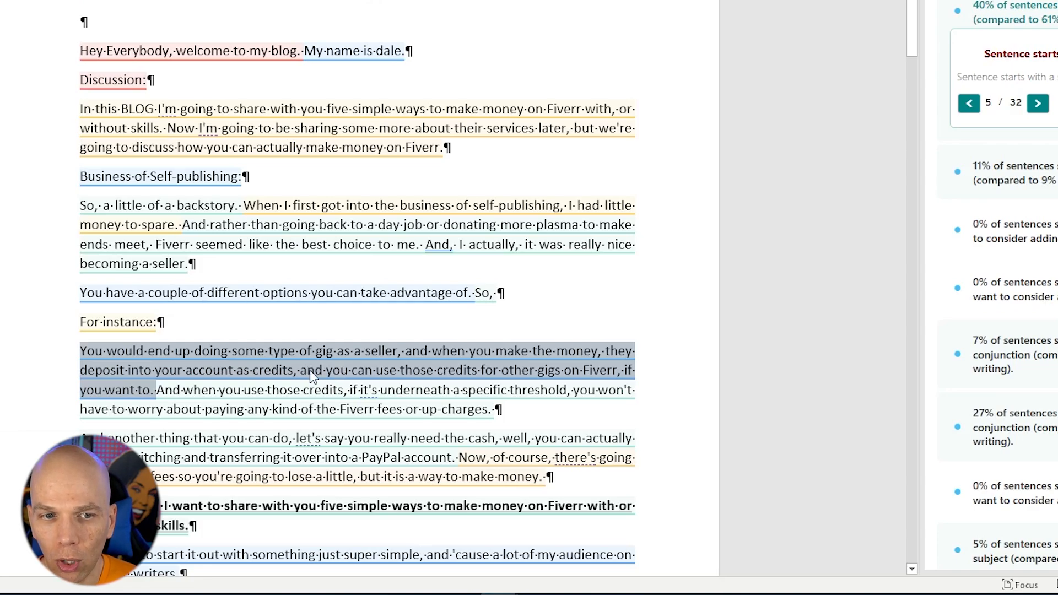
- In the paragraph under "For instance", end the sentence after "as a seller" and start a new one with "When"
{"action": "left_click", "coordinate": [433, 363]}
{"action": "key", "text": "BackSpace"}
{"action": "key", "text": "BackSpace"}
{"action": "key", "text": "BackSpace"}
{"action": "key", "text": "BackSpace"}
{"action": "key", "text": "BackSpace"}
{"action": "key", "text": "BackSpace"}
{"action": "key", "text": "BackSpace"}
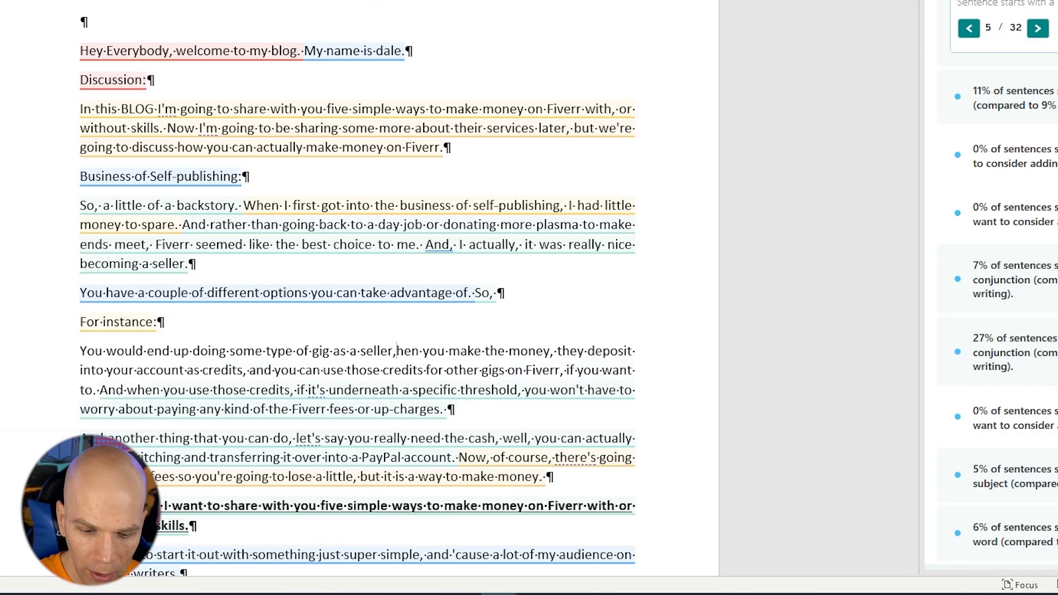
{"action": "type", "text": ". W"}
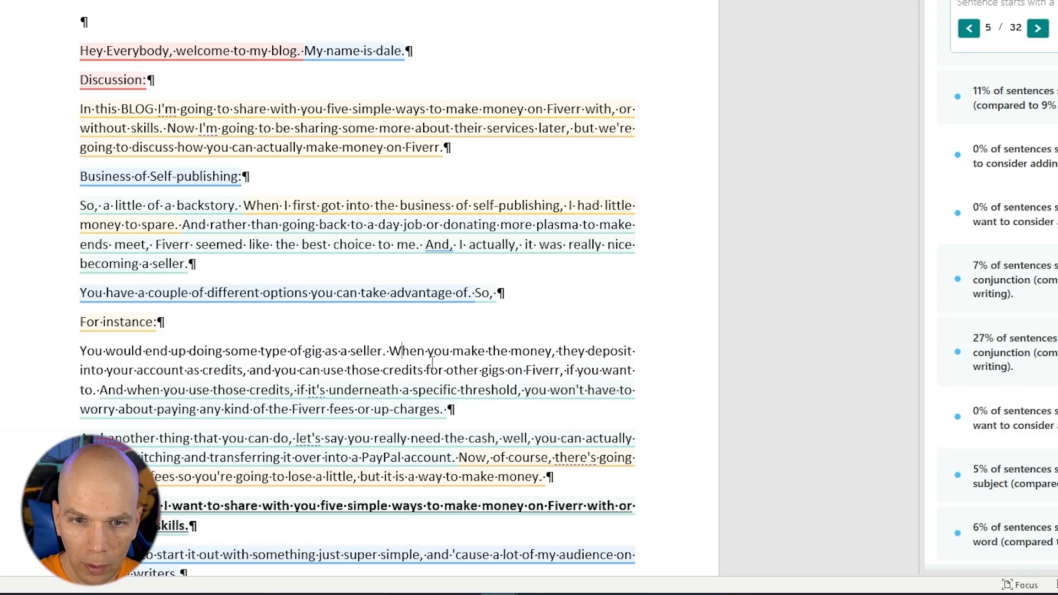
- End the sentence after "account as credits", begin the next with "If you wish, you can use", and remove its trailing "if you want to"
{"action": "left_click", "coordinate": [246, 370]}
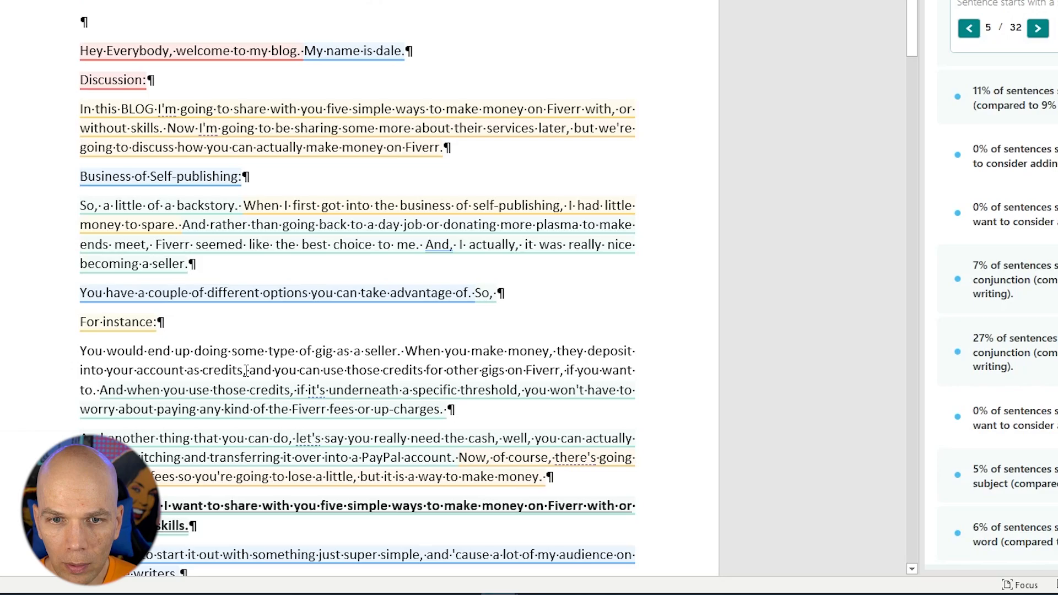
{"action": "key", "text": "BackSpace"}
{"action": "type", "text": "."}
{"action": "left_click_drag", "start_coordinate": [282, 371], "coordinate": [253, 372]}
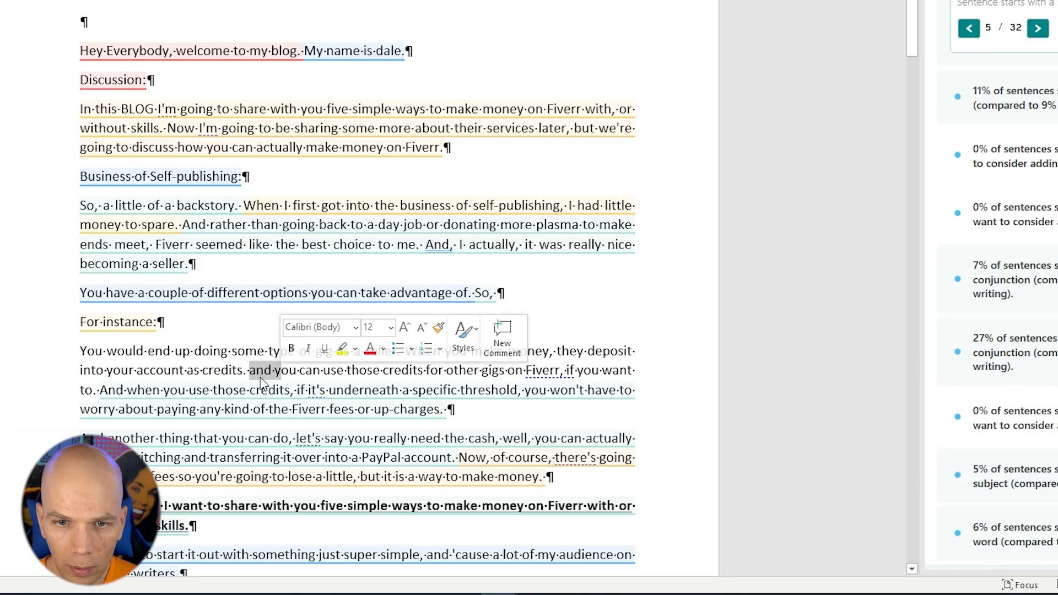
{"action": "type", "text": "Y"}
{"action": "key", "text": "BackSpace"}
{"action": "type", "text": "If you want to, y"}
{"action": "left_click_drag", "start_coordinate": [340, 371], "coordinate": [312, 372]}
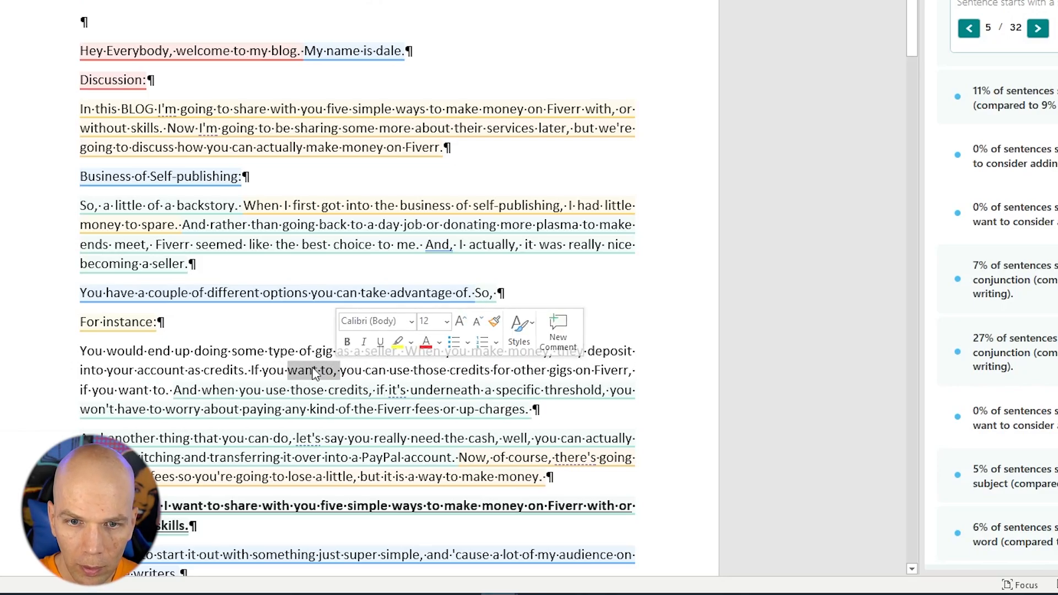
{"action": "type", "text": "wish,"}
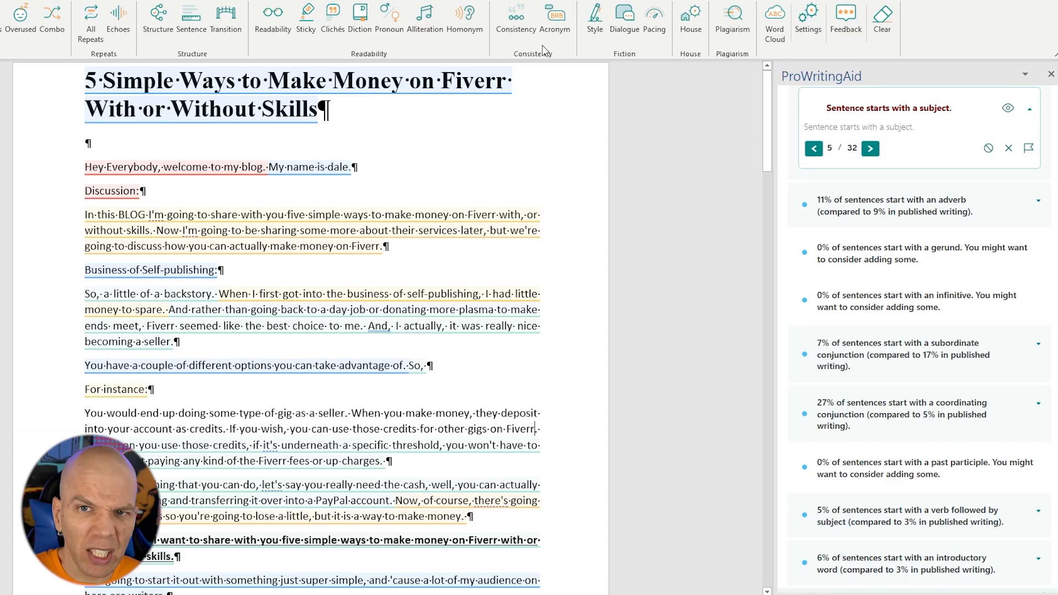
- Run the Consistency Check and step through the "blog and BLOG" matches under Capitalisation Consistency
{"action": "left_click", "coordinate": [518, 26]}
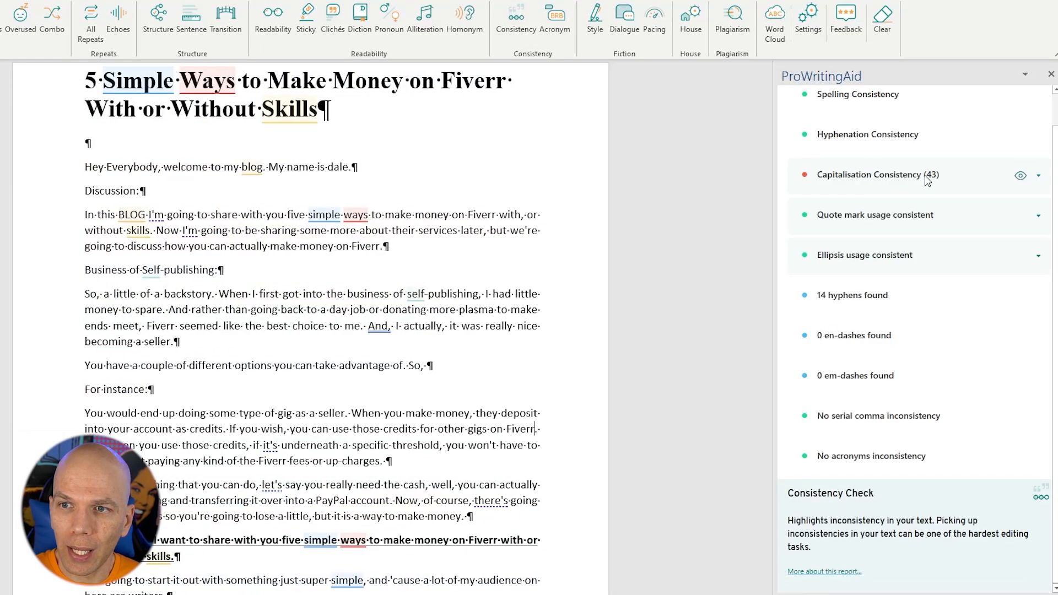
{"action": "left_click", "coordinate": [1038, 177]}
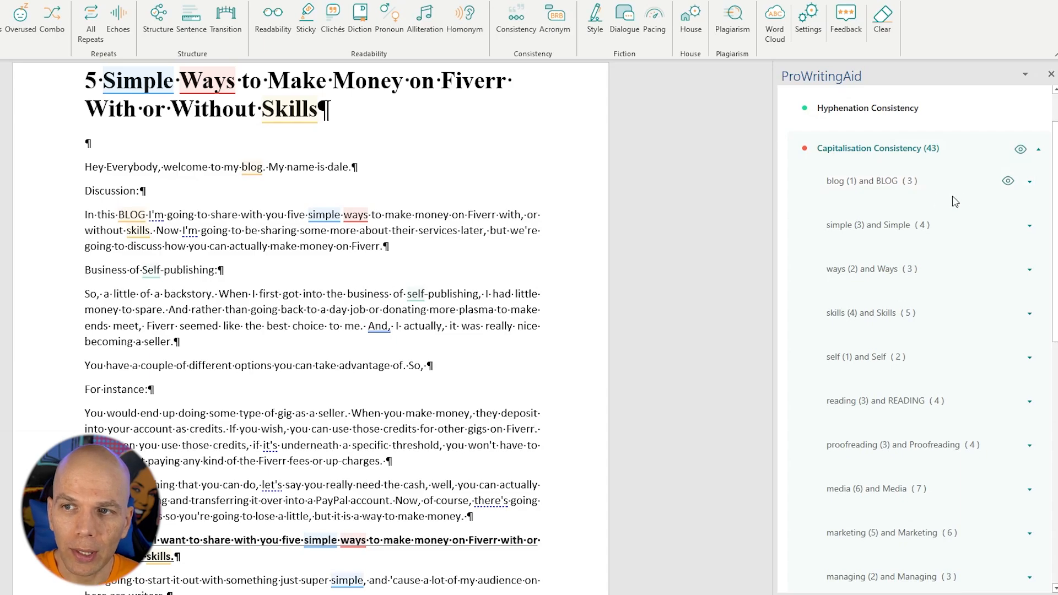
{"action": "left_click", "coordinate": [1029, 183]}
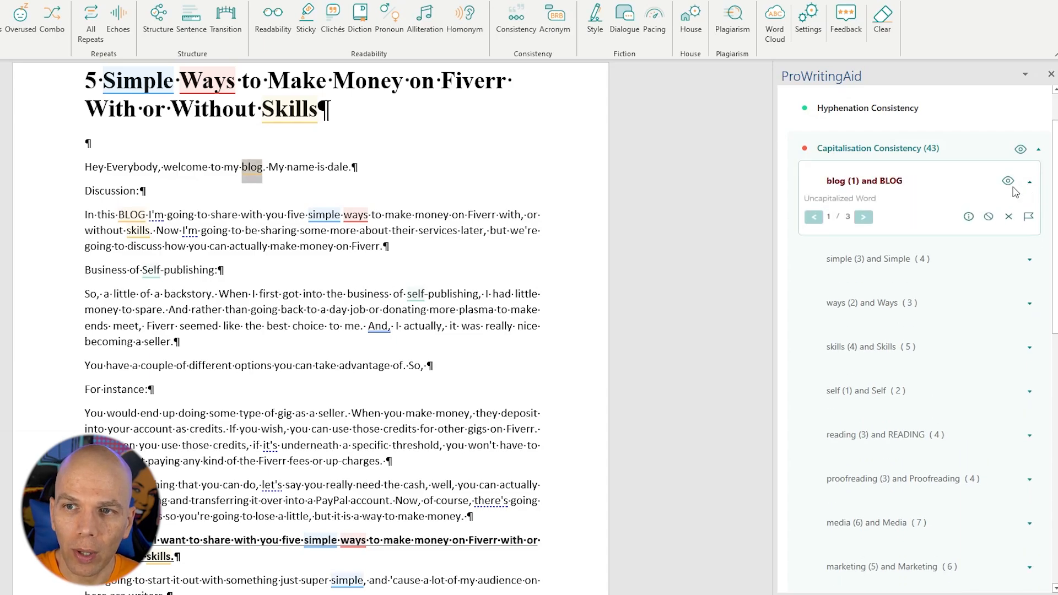
{"action": "left_click", "coordinate": [864, 222]}
{"action": "left_click", "coordinate": [865, 222]}
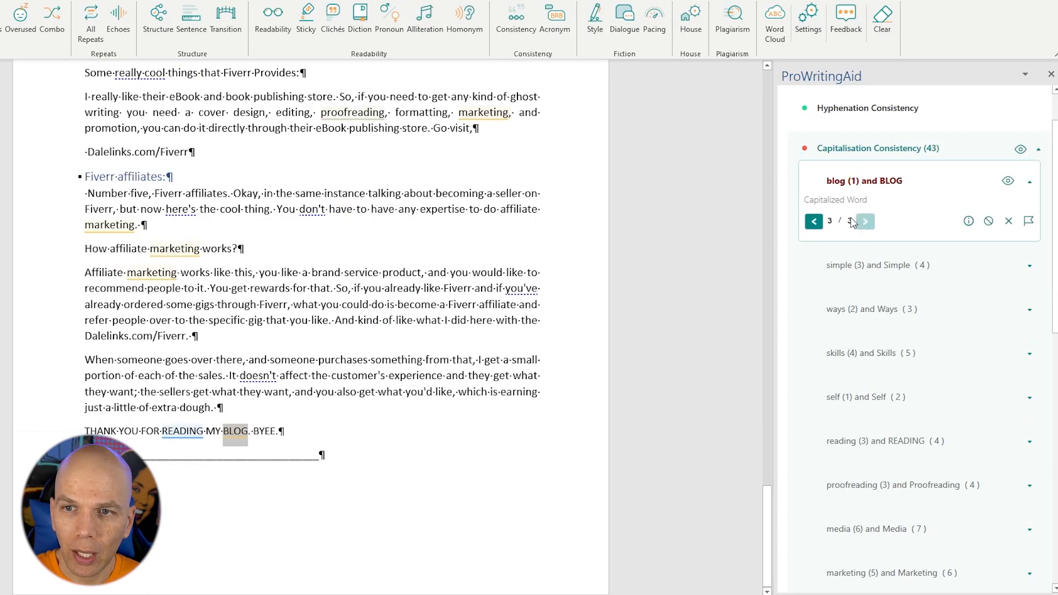
{"action": "left_click", "coordinate": [813, 222]}
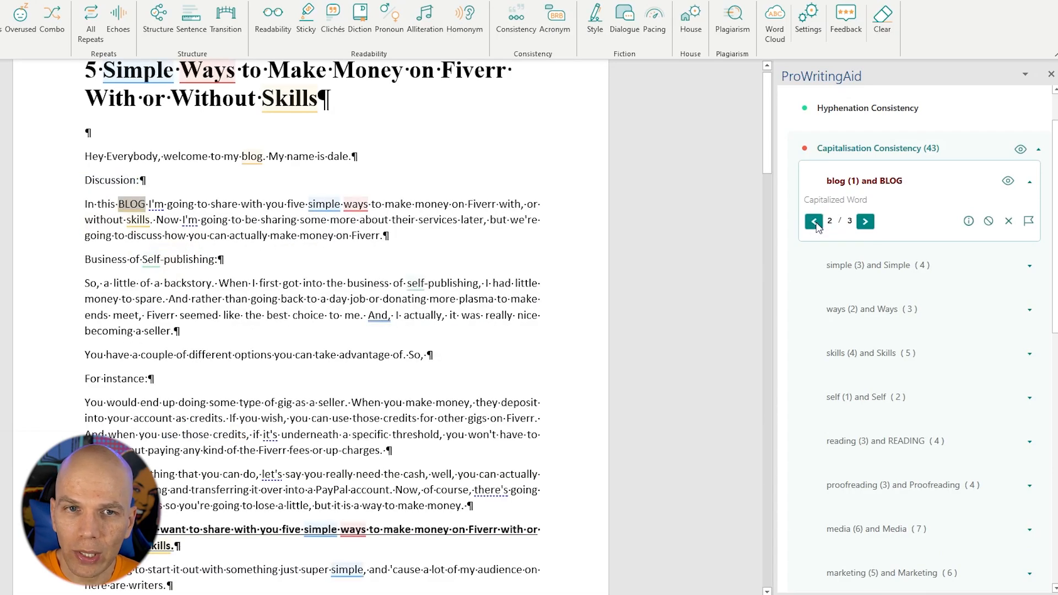
- Change "BLOG" to "blog" in the Discussion paragraph and in the closing thank-you line
{"action": "double_click", "coordinate": [126, 205]}
{"action": "type", "text": "blog"}
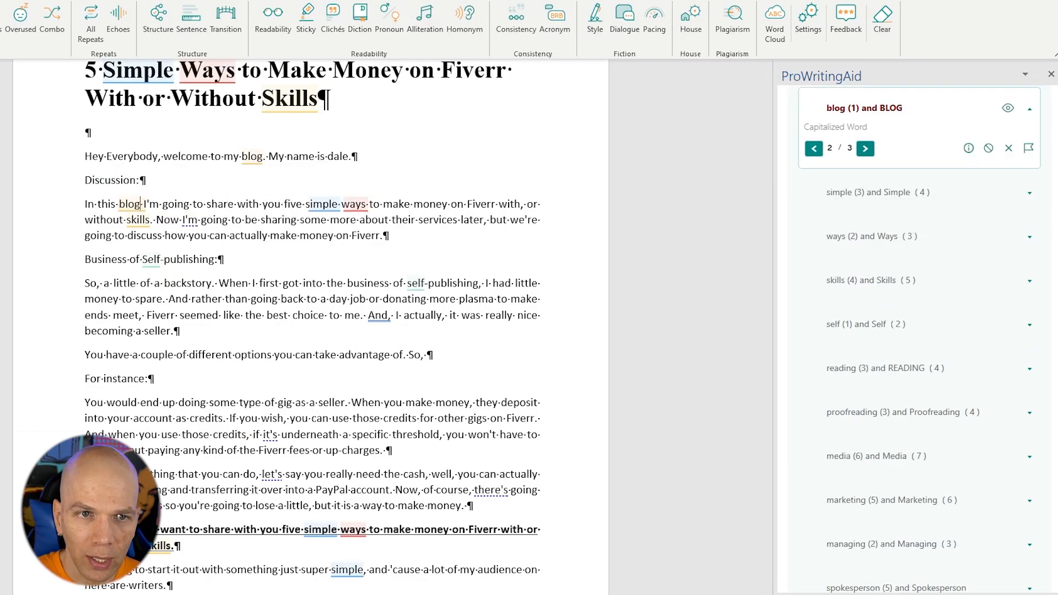
{"action": "left_click", "coordinate": [865, 149]}
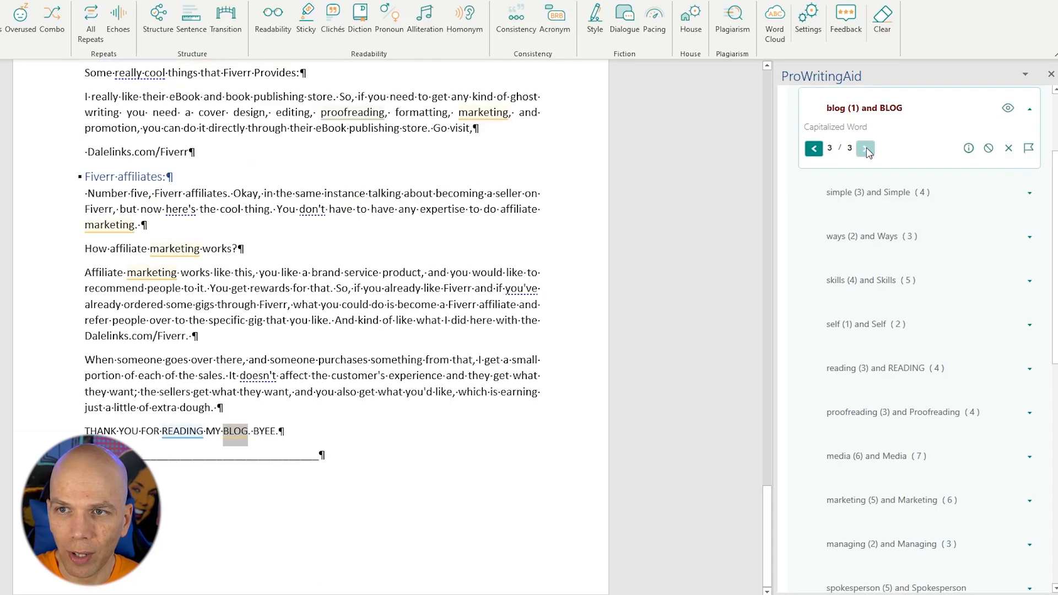
{"action": "double_click", "coordinate": [239, 431]}
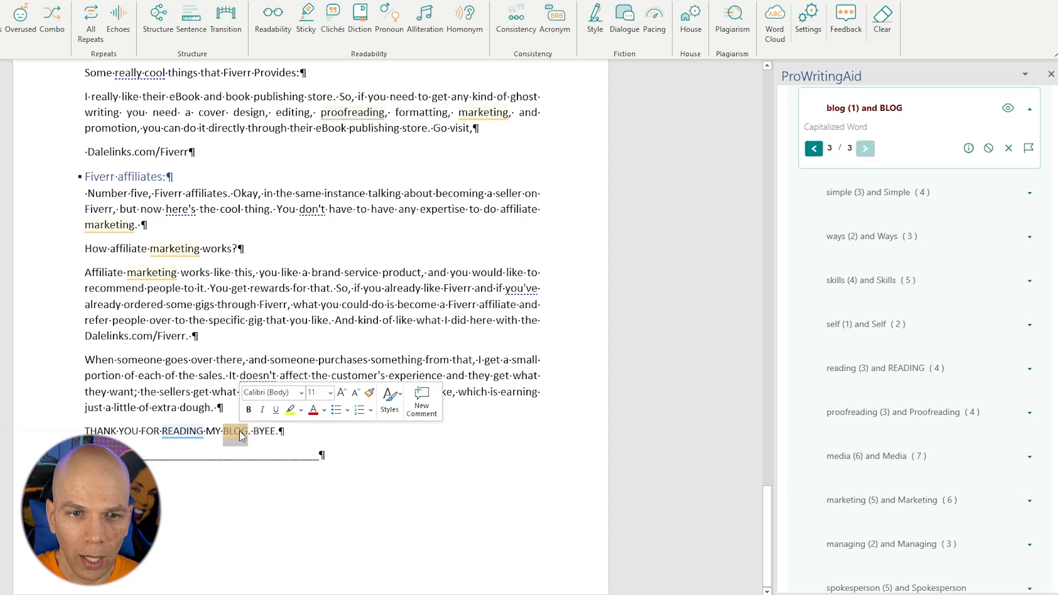
{"action": "type", "text": "blog"}
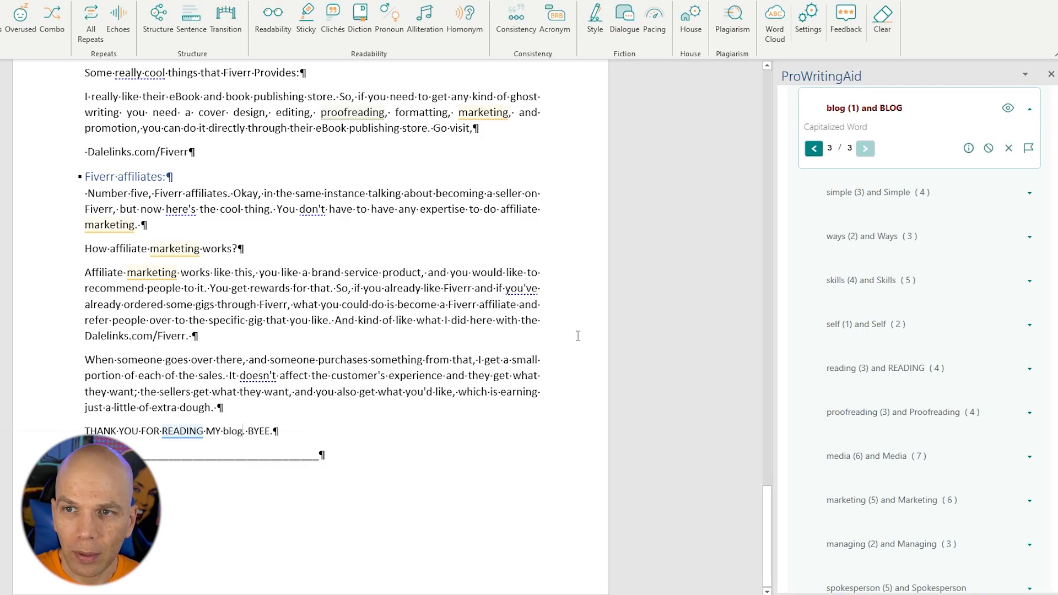
- Rerun the Consistency Check and look through the remaining capitalisation inconsistencies
{"action": "left_click", "coordinate": [820, 149]}
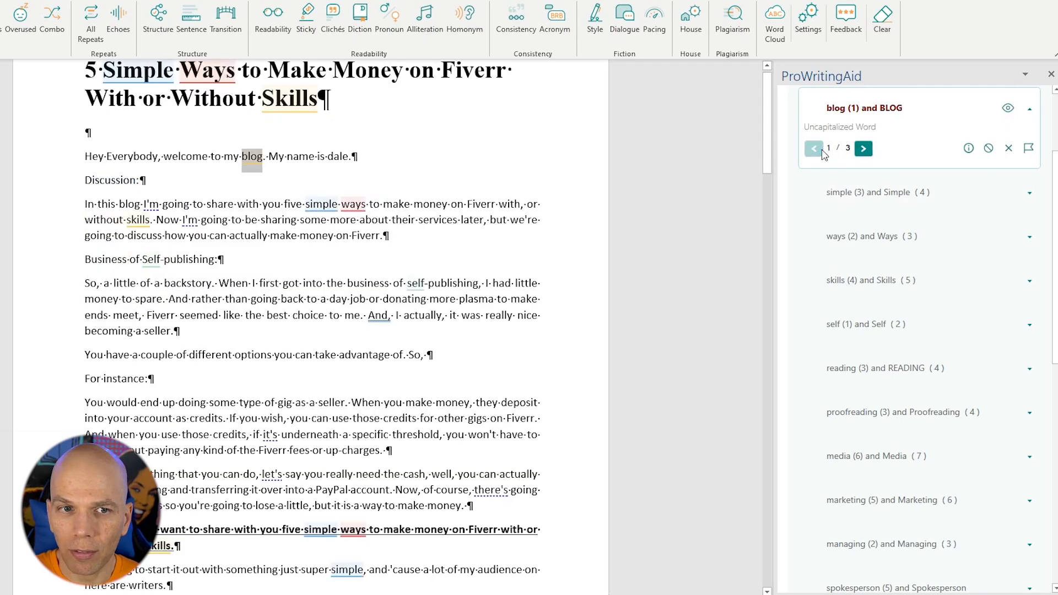
{"action": "left_click", "coordinate": [512, 28]}
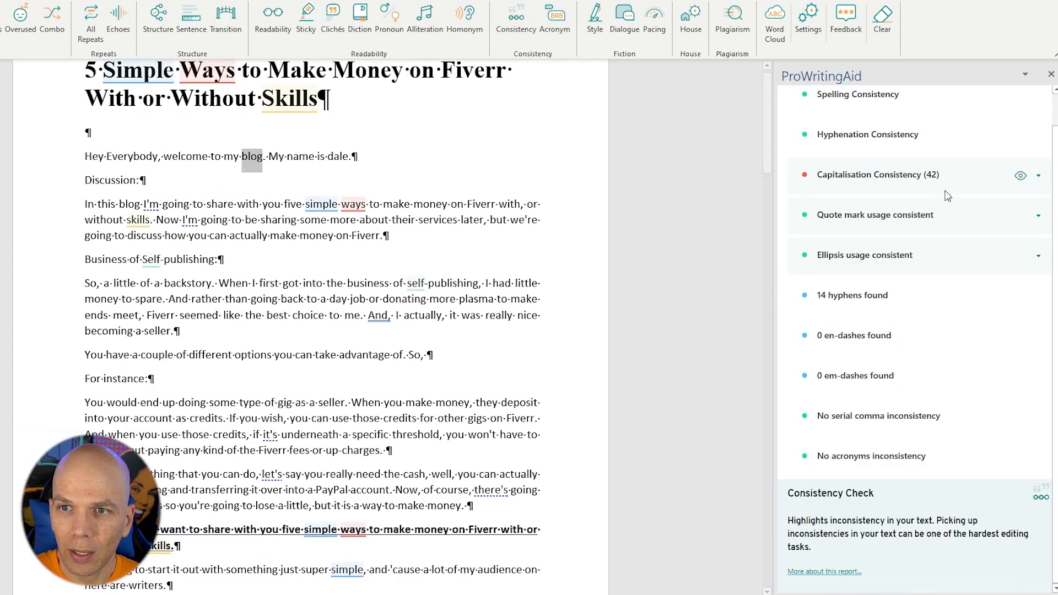
{"action": "left_click", "coordinate": [1038, 177]}
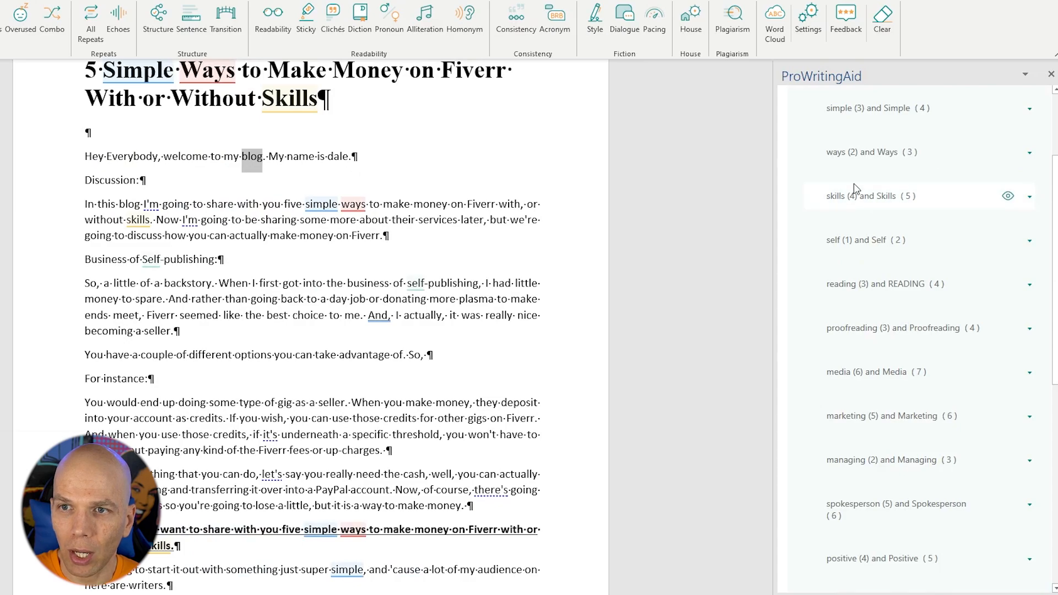
{"action": "scroll", "coordinate": [851, 253], "scroll_direction": "down", "scroll_amount": 5}
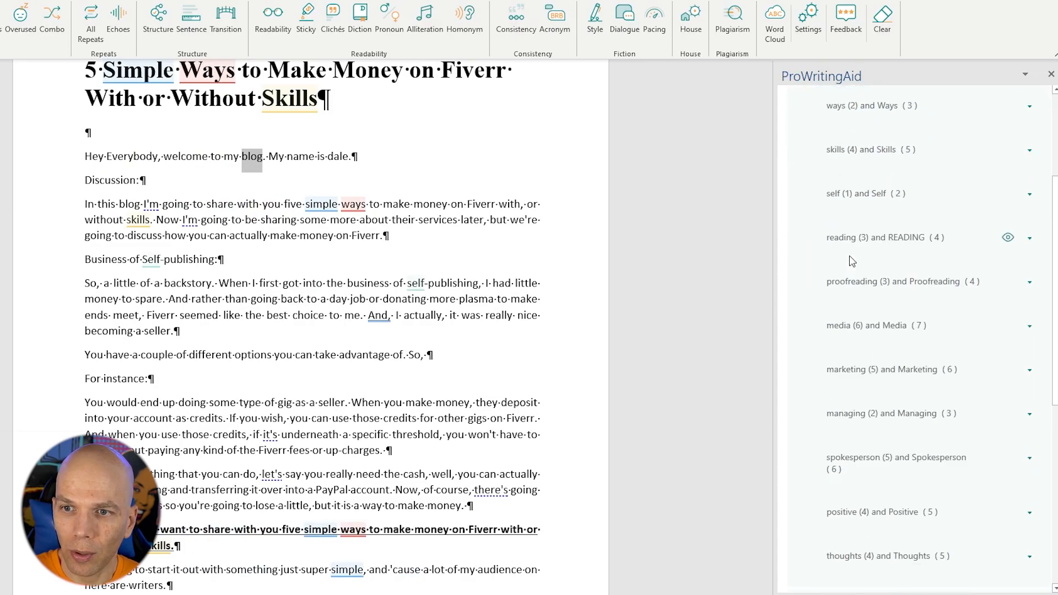
{"action": "scroll", "coordinate": [860, 342], "scroll_direction": "down", "scroll_amount": 1}
- Step through the "positive and Positive" capitalisation matches in the prayers and positive thoughts section
{"action": "left_click", "coordinate": [852, 400]}
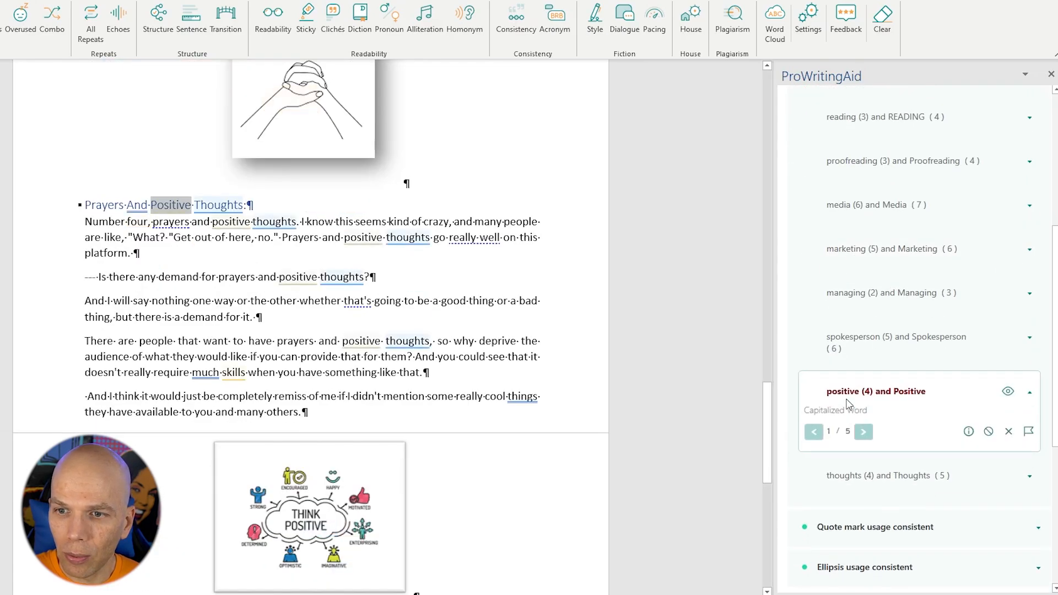
{"action": "left_click", "coordinate": [865, 432]}
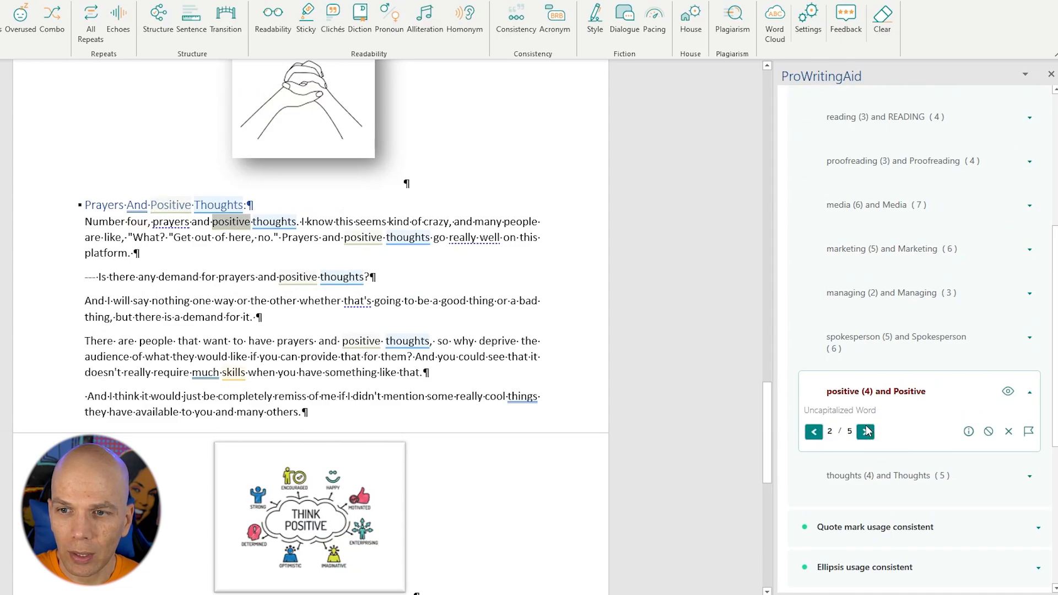
{"action": "left_click", "coordinate": [865, 431]}
{"action": "left_click", "coordinate": [865, 431]}
{"action": "left_click", "coordinate": [864, 432]}
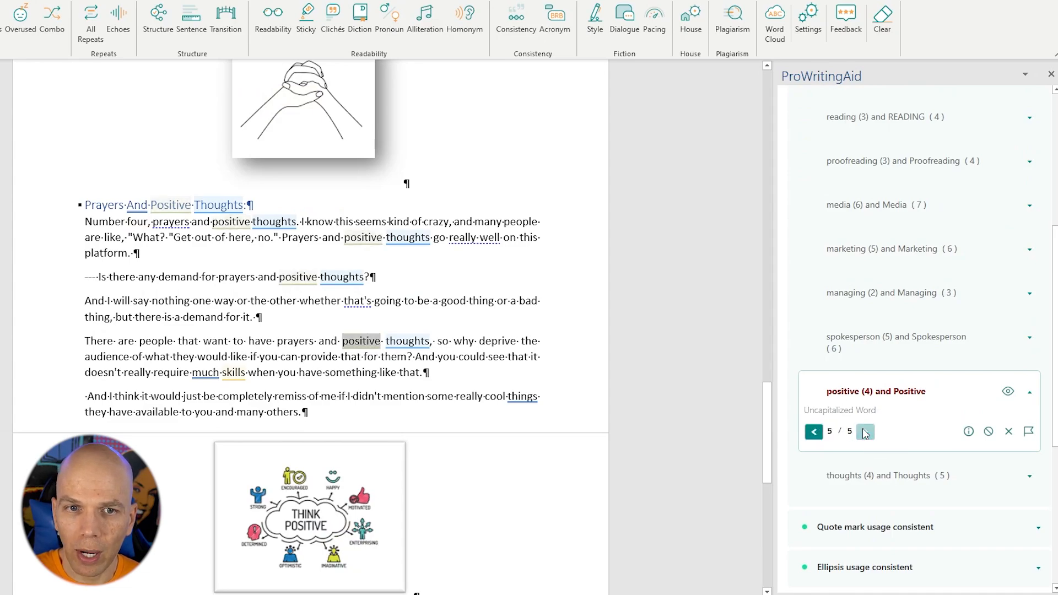
{"action": "left_click", "coordinate": [814, 433]}
{"action": "left_click", "coordinate": [814, 433]}
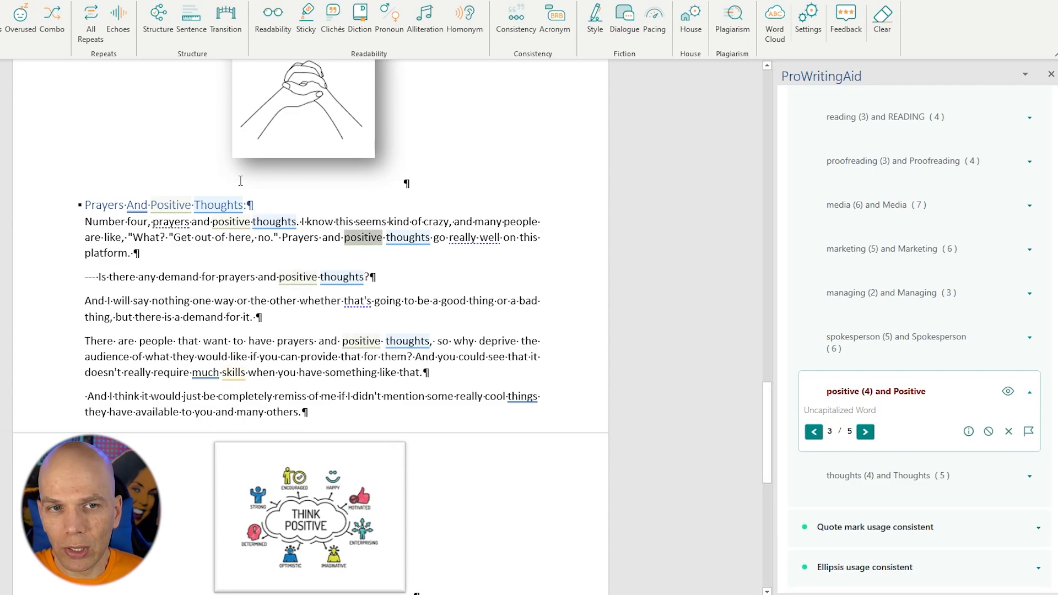
- Replace "And" with "&" in the Prayers And Positive Thoughts heading and ignore the capitalisation suggestion for its "Positive"
{"action": "double_click", "coordinate": [140, 207]}
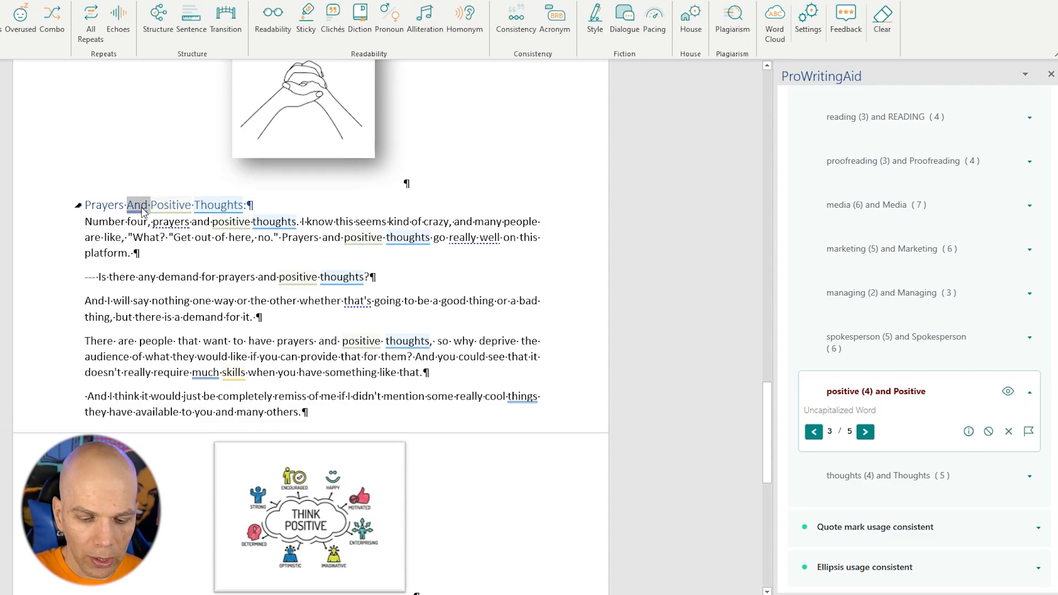
{"action": "type", "text": "&"}
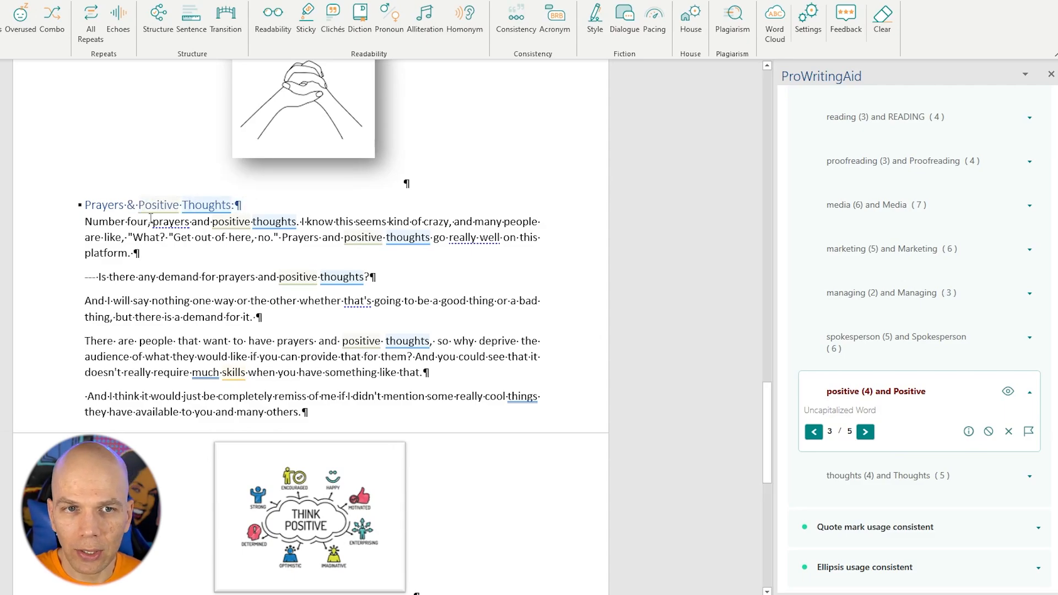
{"action": "left_click", "coordinate": [155, 206]}
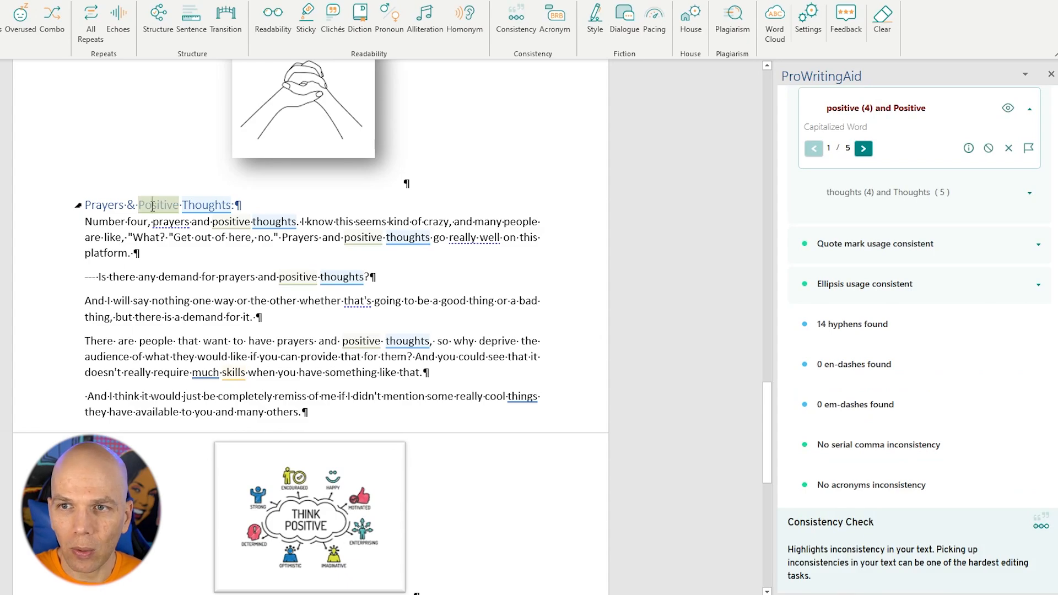
{"action": "left_click", "coordinate": [1009, 150]}
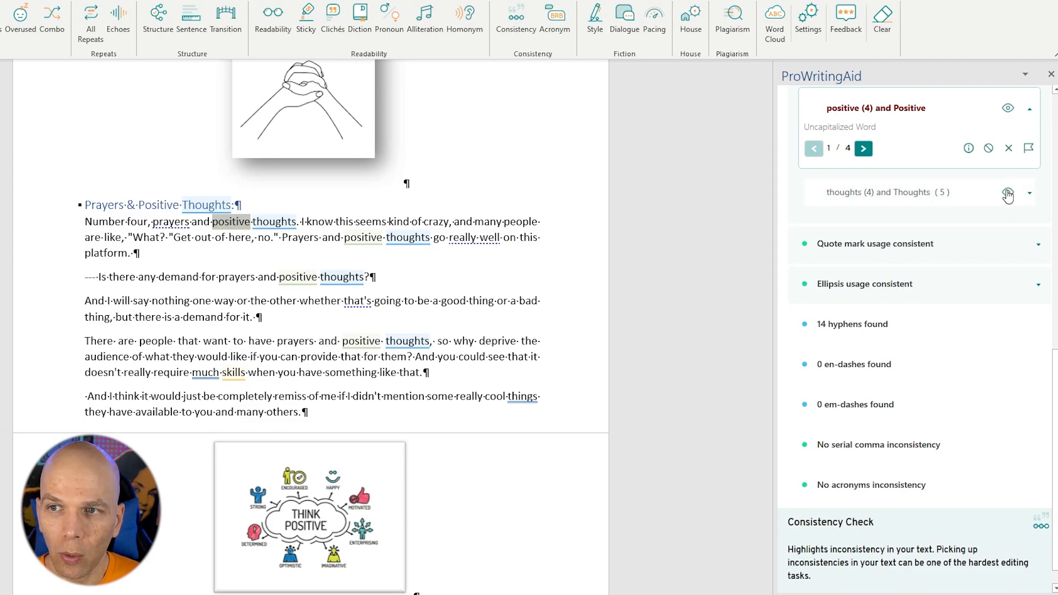
- Hide the "thoughts and Thoughts" group, then collapse the "positive" group and open the "spokesperson and Spokesperson" matches
{"action": "left_click", "coordinate": [1008, 192]}
{"action": "left_click", "coordinate": [1030, 110]}
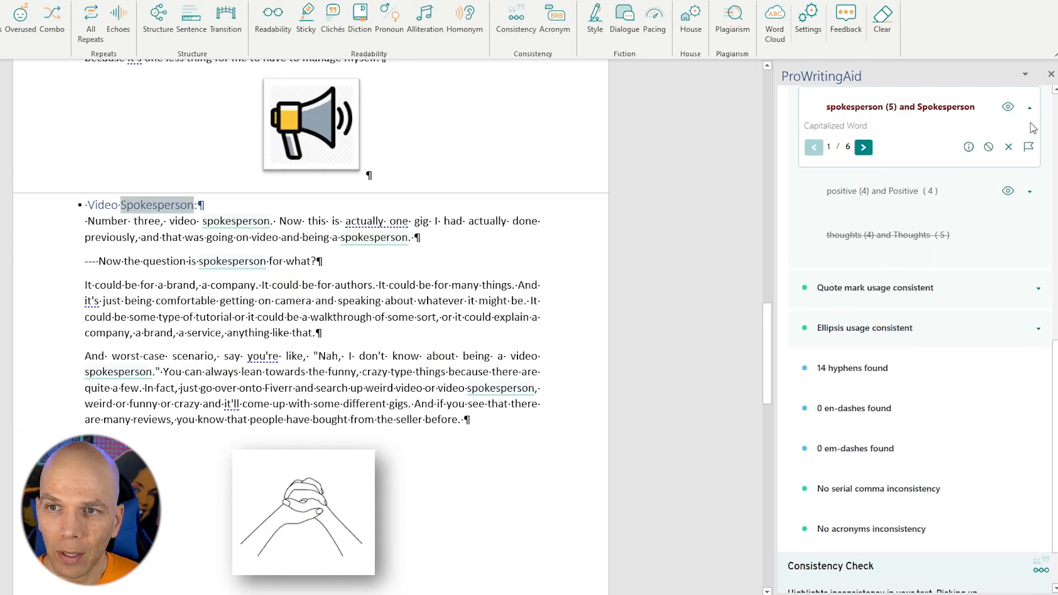
{"action": "left_click", "coordinate": [1001, 125]}
{"action": "left_click", "coordinate": [899, 117]}
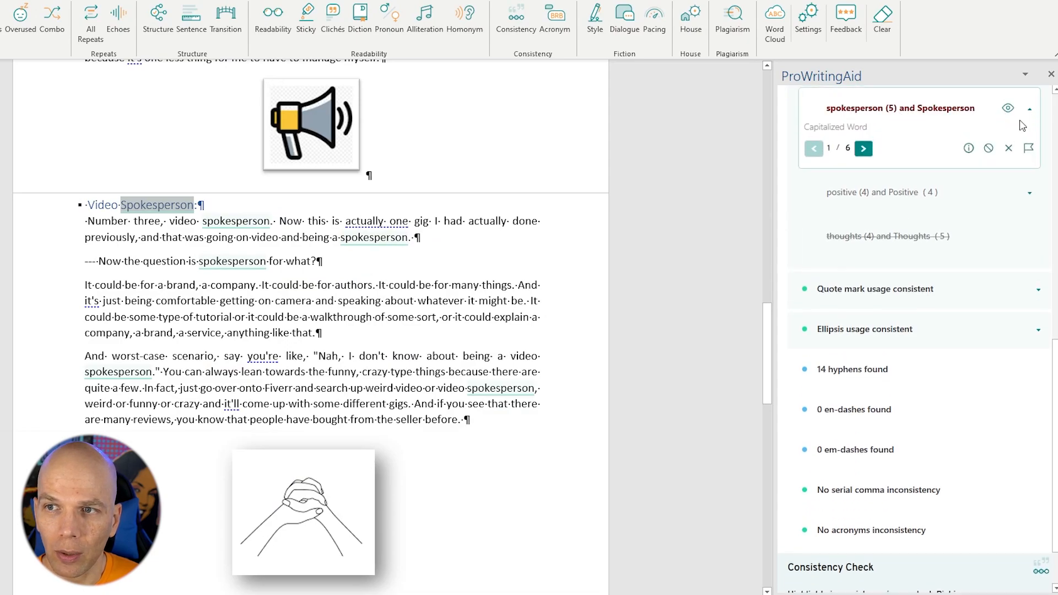
- Advance to the third "spokesperson and Spokesperson" match and start reporting its capitalisation suggestion as incorrect
{"action": "left_click", "coordinate": [864, 149]}
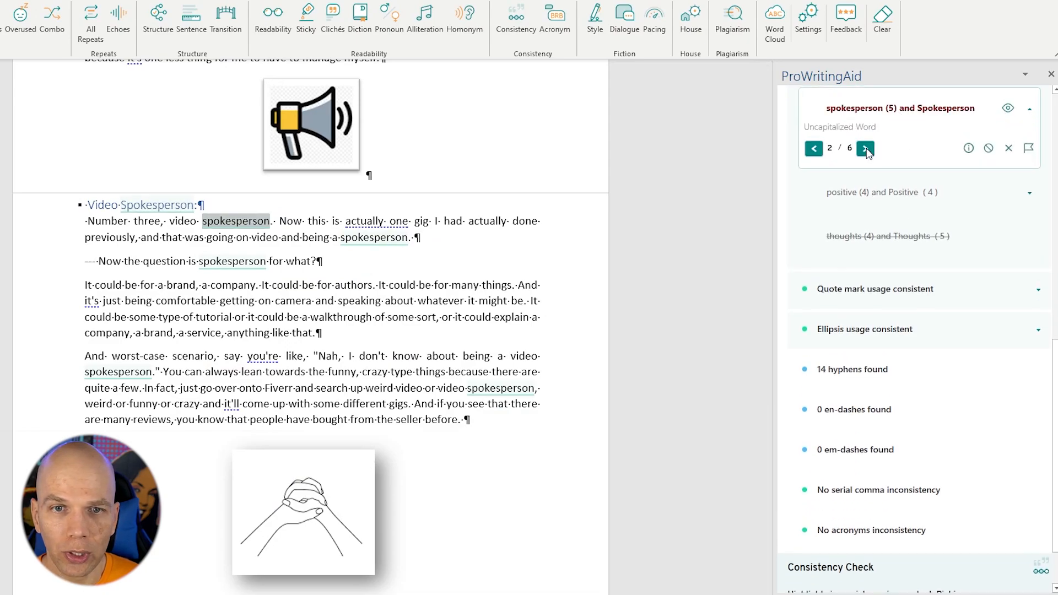
{"action": "left_click", "coordinate": [865, 149]}
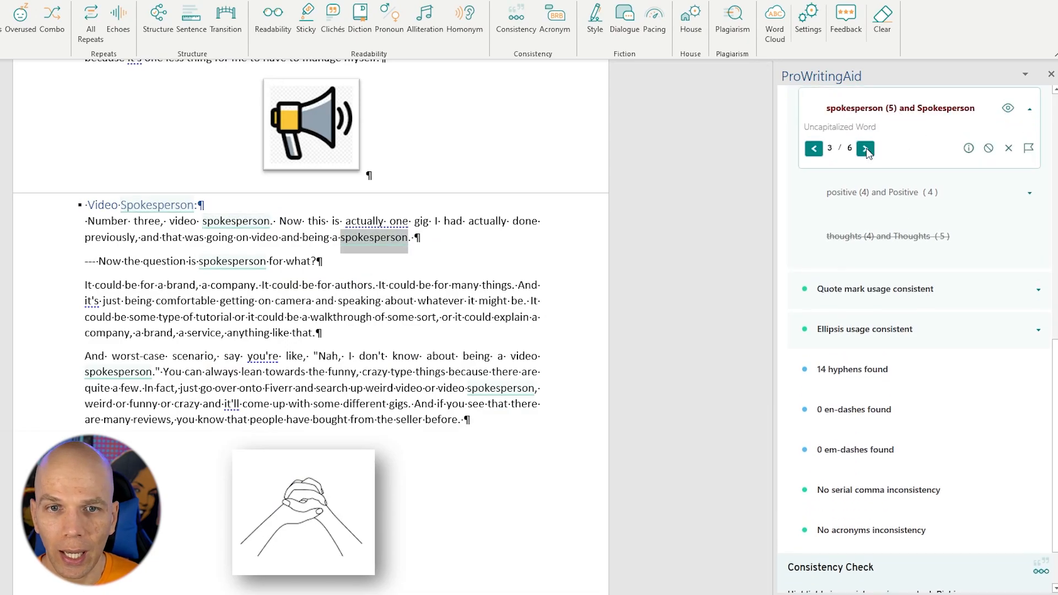
{"action": "left_click", "coordinate": [1029, 148]}
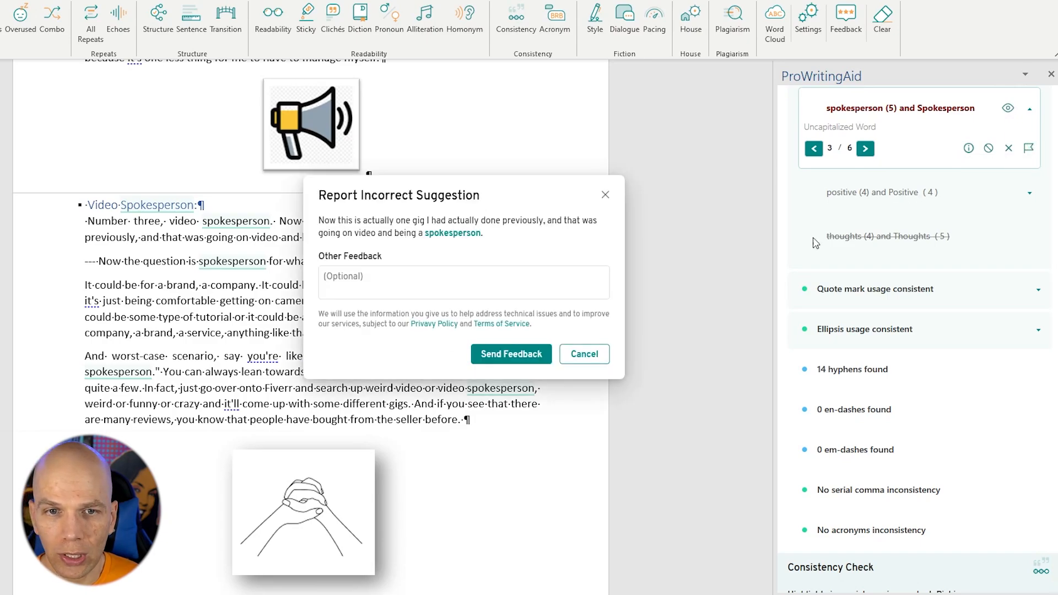
- Enter the feedback "I used the word in a chapter title and it was used again in the content." in the incorrect-suggestion report
{"action": "left_click", "coordinate": [328, 278]}
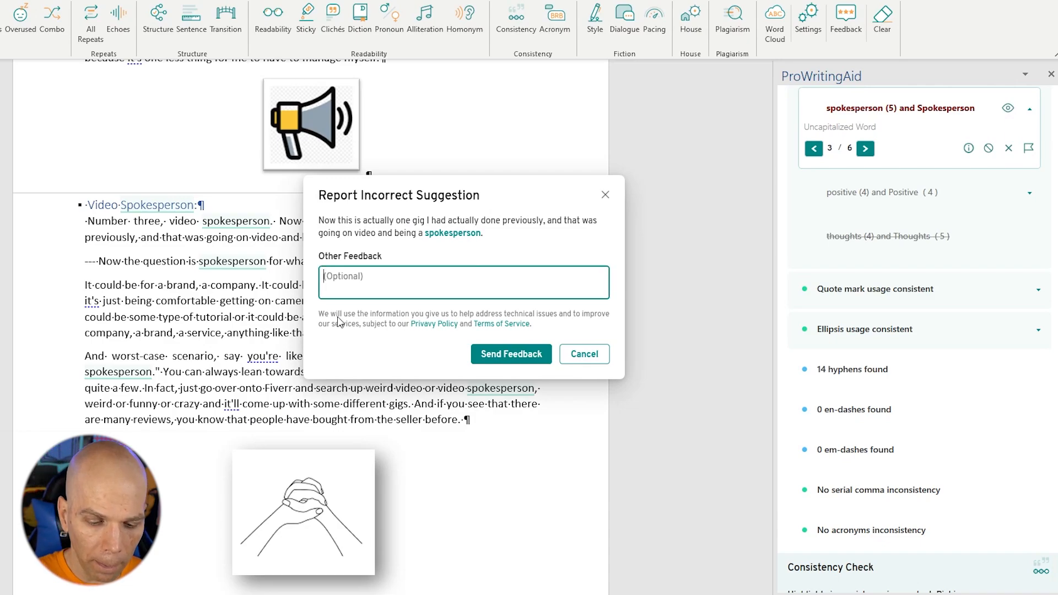
{"action": "type", "text": "I used "}
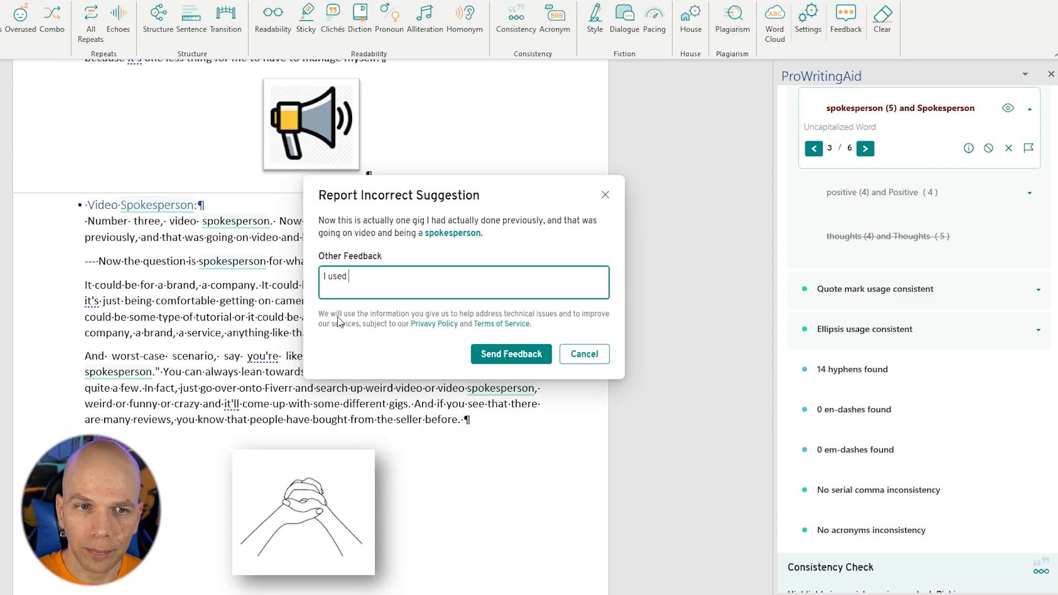
{"action": "type", "text": "the word in"}
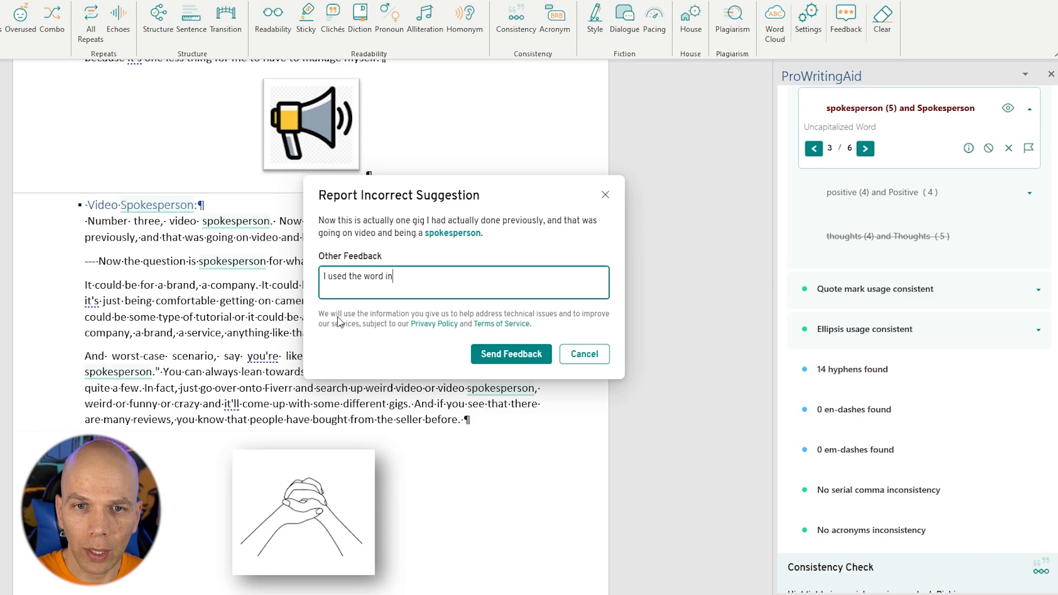
{"action": "type", "text": " a subtitle"}
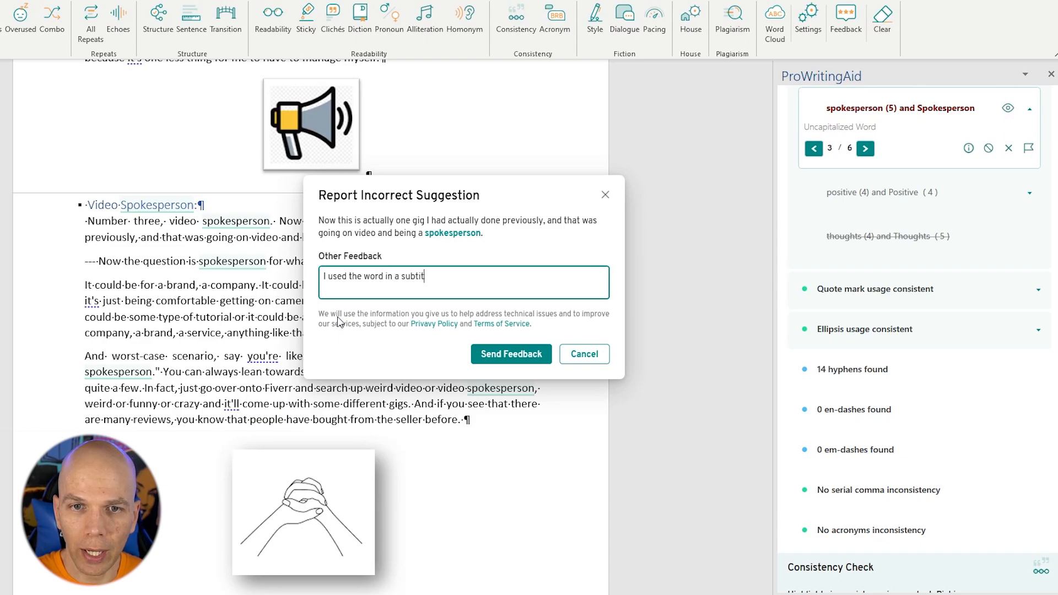
{"action": "key", "text": "BackSpace"}
{"action": "key", "text": "BackSpace"}
{"action": "key", "text": "BackSpace"}
{"action": "key", "text": "BackSpace"}
{"action": "key", "text": "BackSpace"}
{"action": "key", "text": "BackSpace"}
{"action": "key", "text": "BackSpace"}
{"action": "key", "text": "BackSpace"}
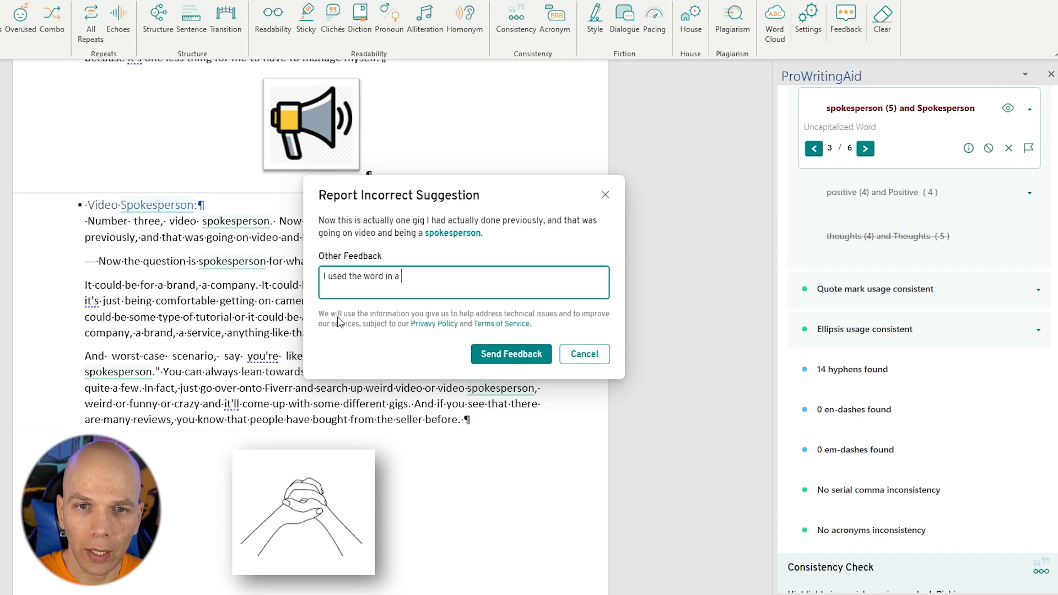
{"action": "type", "text": "chapter title"}
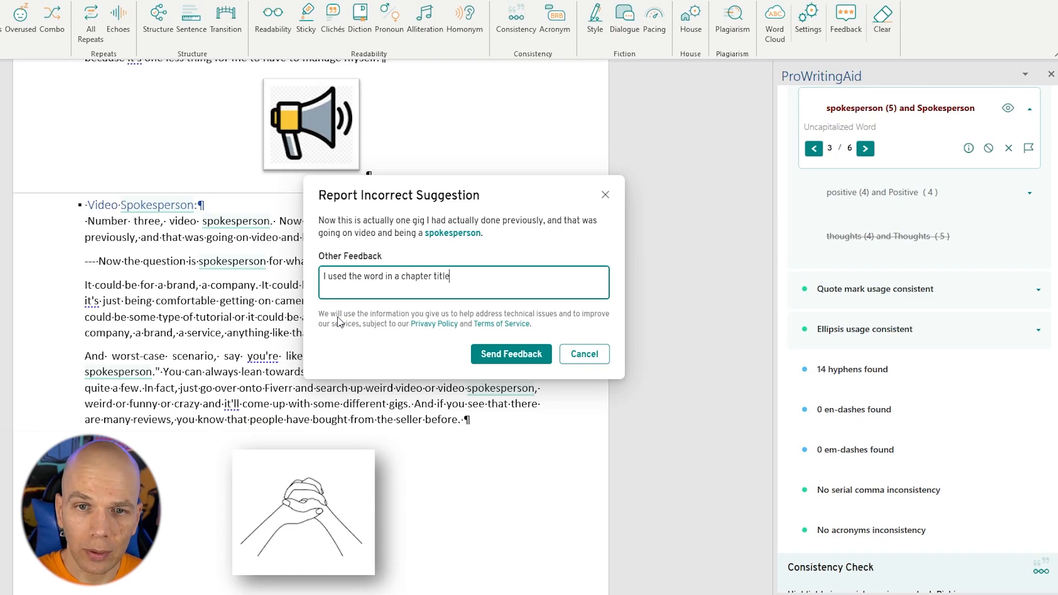
{"action": "type", "text": " and it was"}
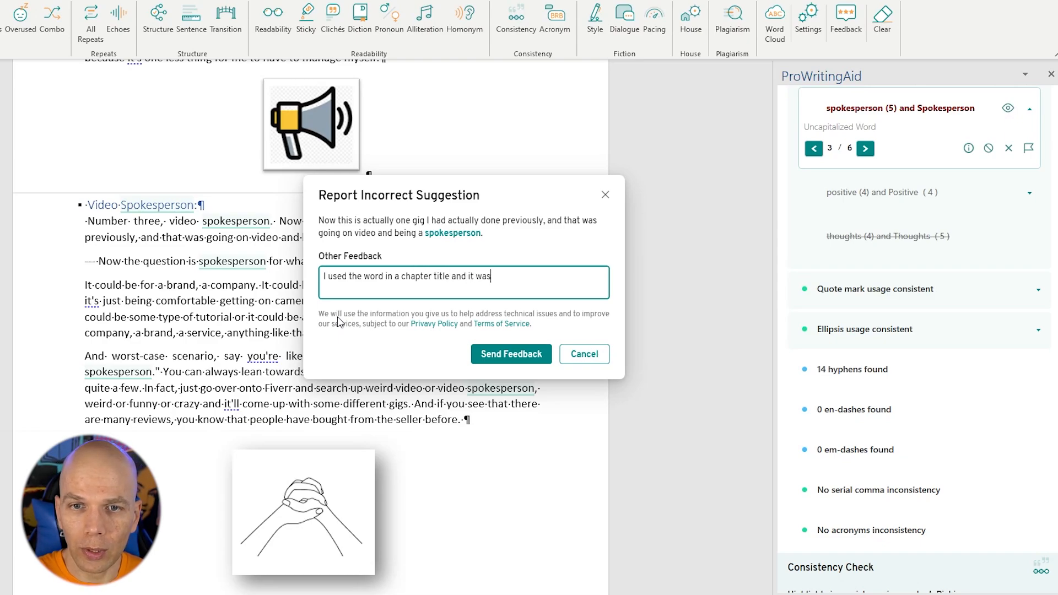
{"action": "type", "text": " used again in "}
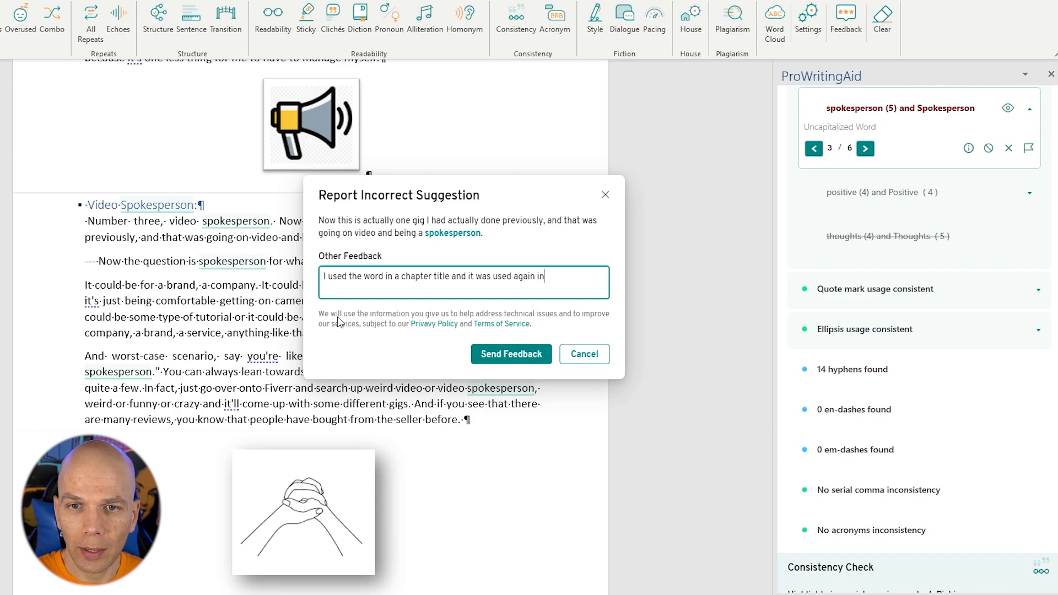
{"action": "type", "text": "the content. "}
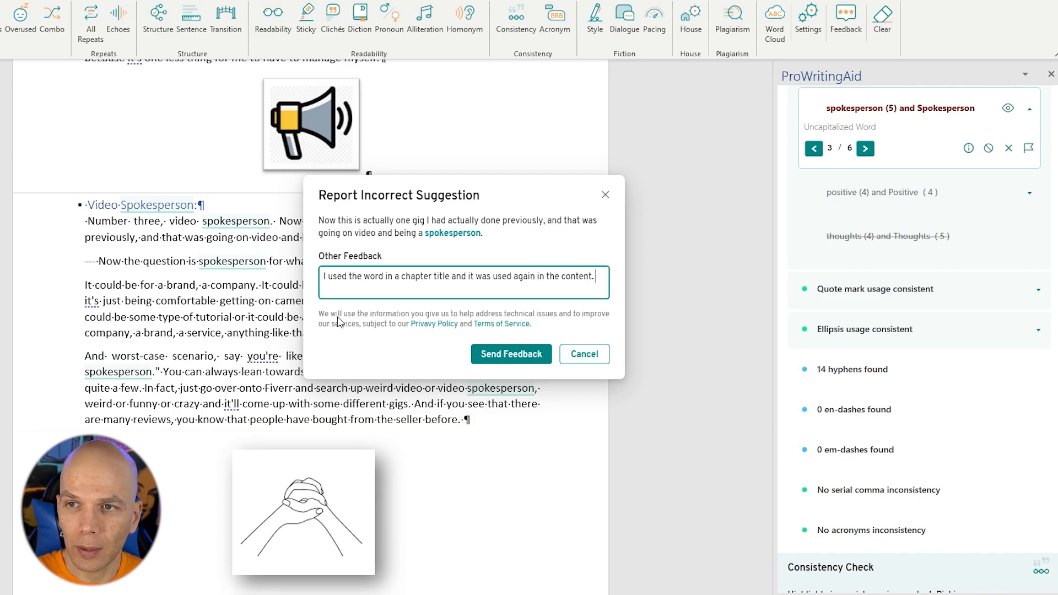
- Add "It's" at the end of the feedback text and send the incorrect-suggestion report
{"action": "type", "text": "It's"}
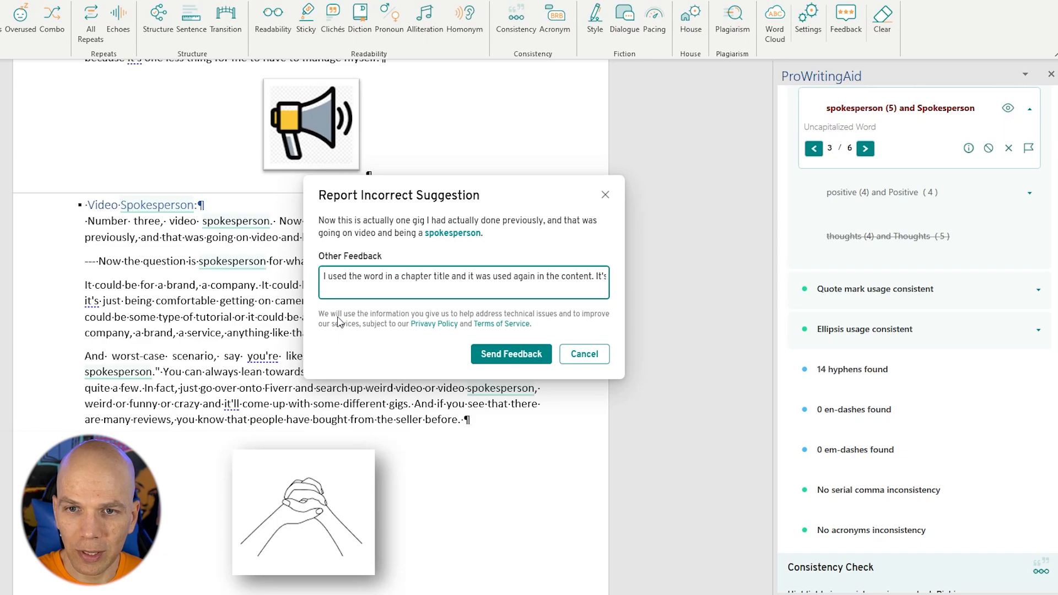
{"action": "key", "text": "BackSpace"}
{"action": "key", "text": "BackSpace"}
{"action": "key", "text": "BackSpace"}
{"action": "type", "text": "t's"}
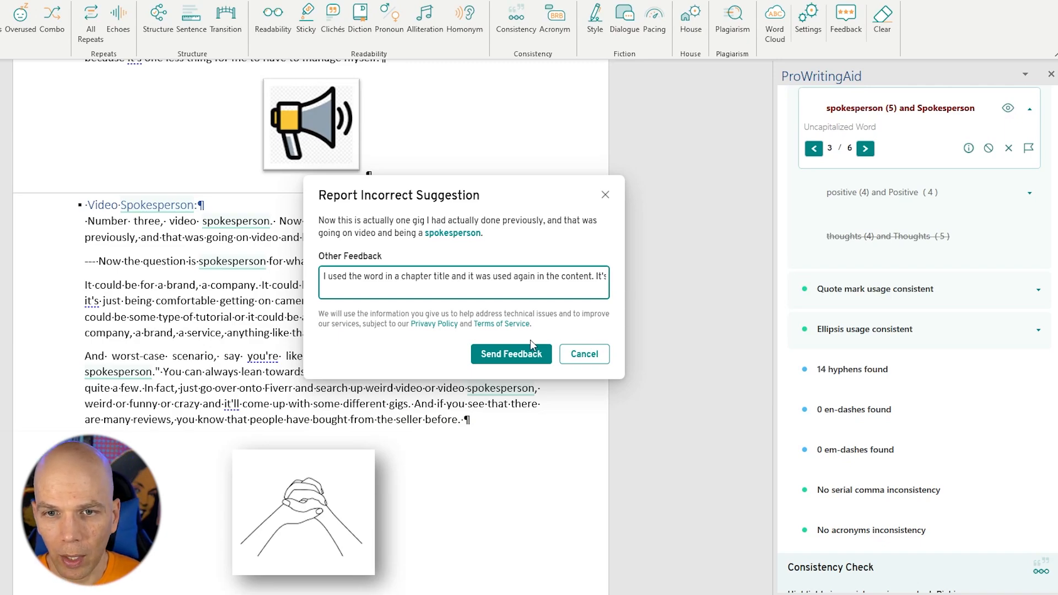
{"action": "left_click", "coordinate": [526, 355]}
{"action": "left_click", "coordinate": [583, 258]}
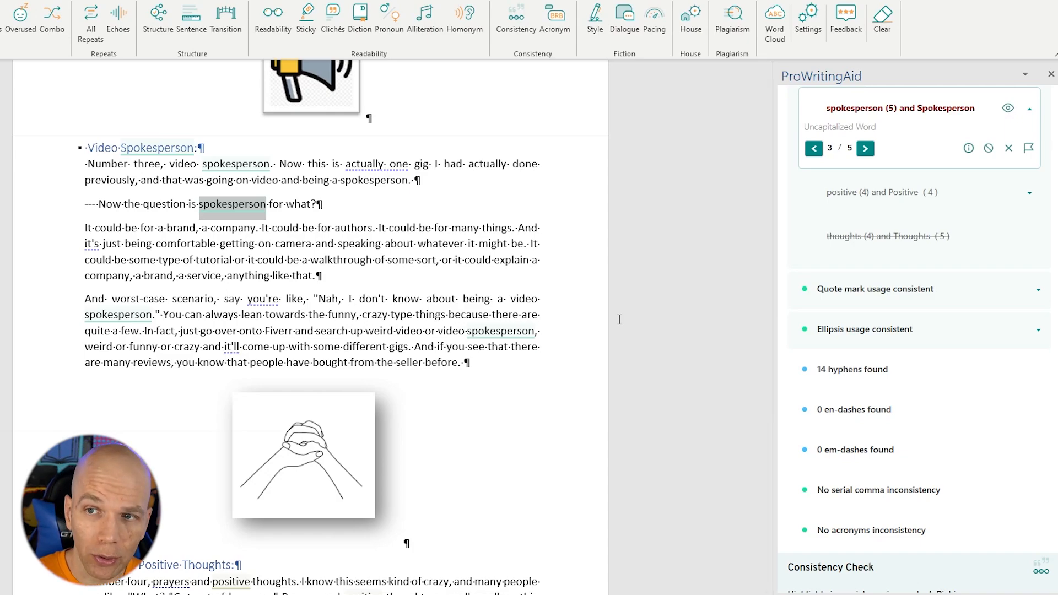
- Look over the remaining Consistency Check results and run the Plagiarism Check on the manuscript
{"action": "scroll", "coordinate": [885, 385], "scroll_direction": "down", "scroll_amount": 2}
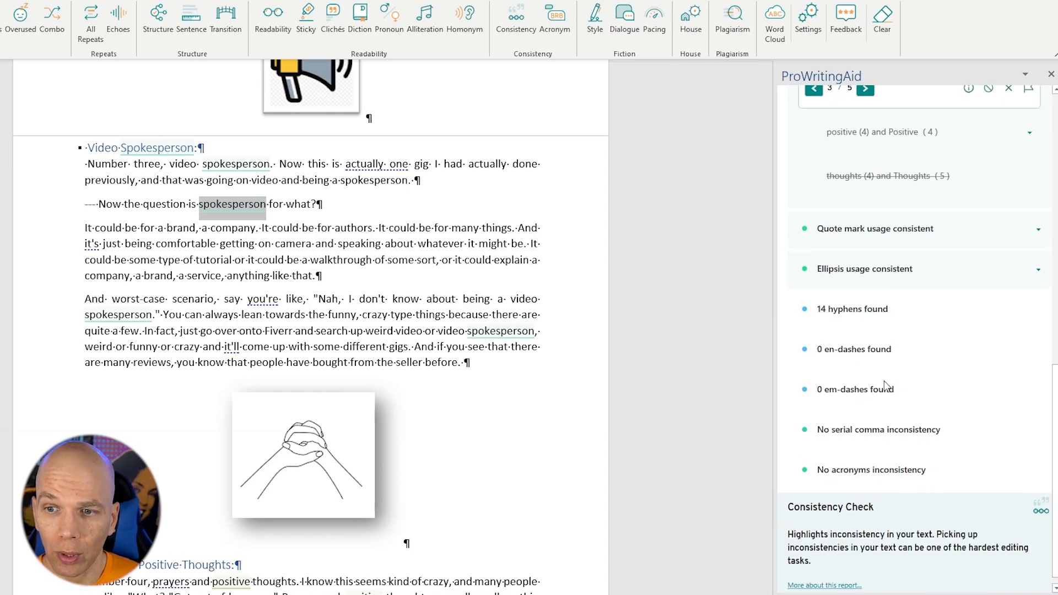
{"action": "scroll", "coordinate": [846, 166], "scroll_direction": "up", "scroll_amount": 5}
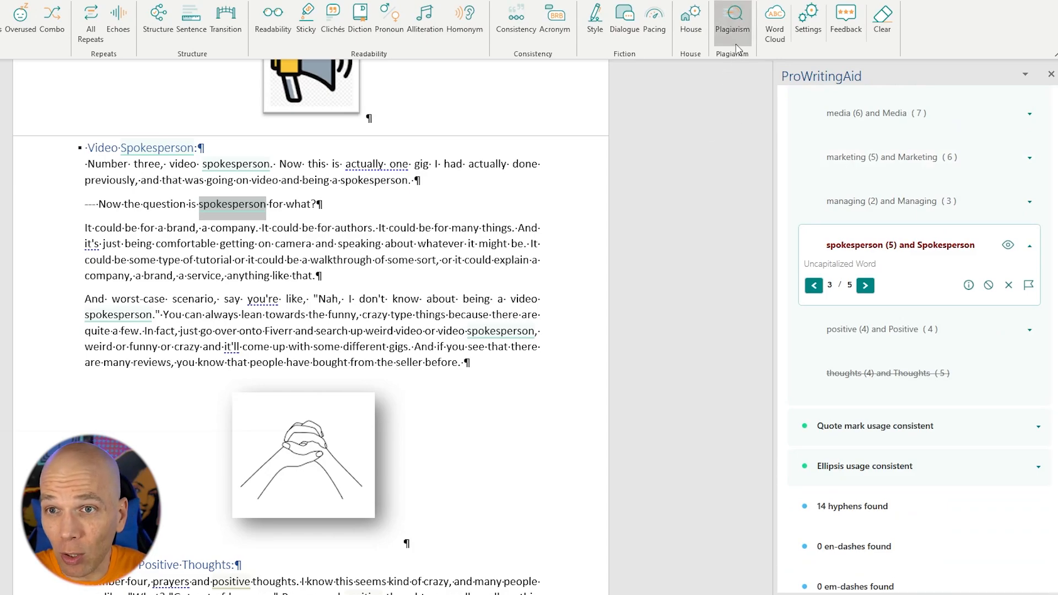
{"action": "left_click", "coordinate": [734, 29]}
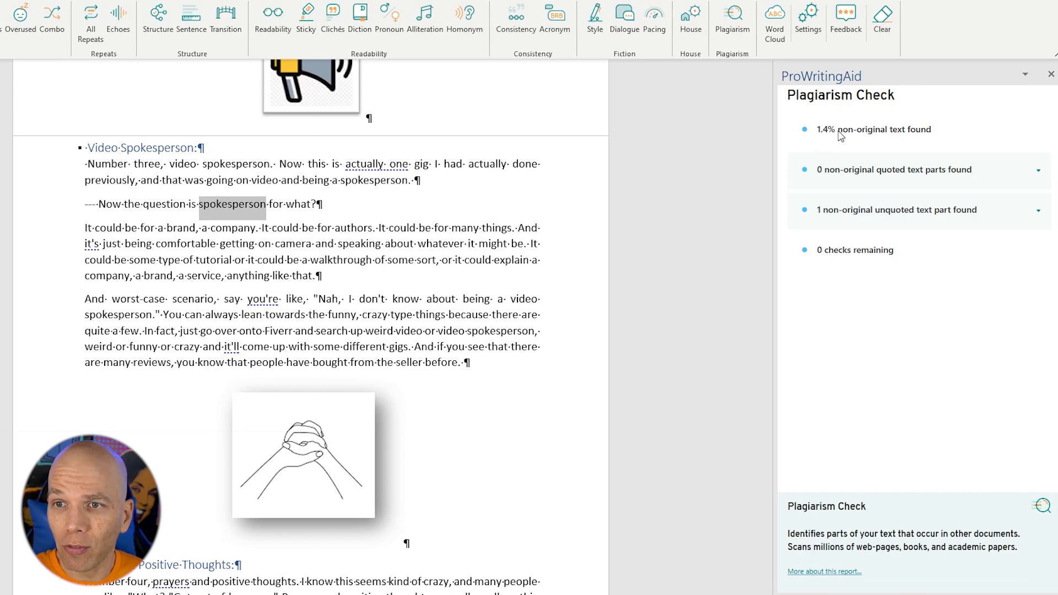
- Expand the non-original quoted and unquoted text groups and open the unquoted match with its source links
{"action": "left_click", "coordinate": [410, 198]}
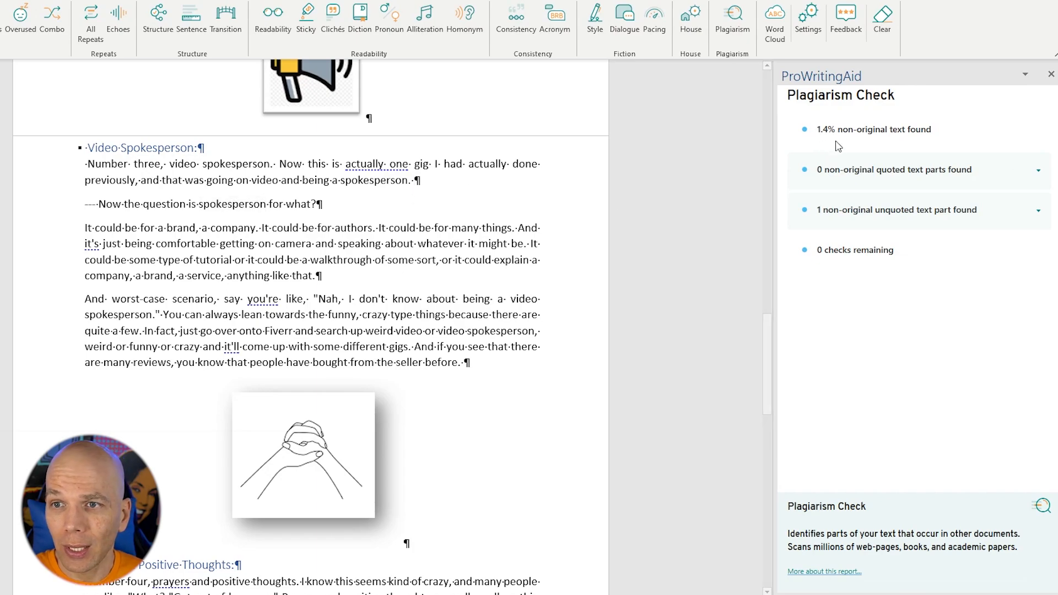
{"action": "left_click", "coordinate": [839, 172]}
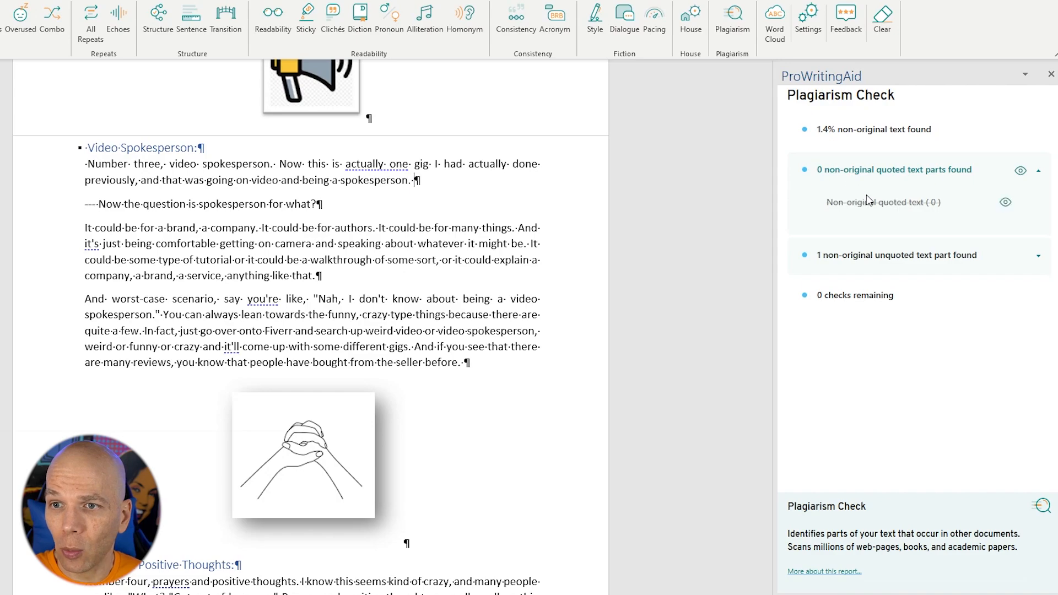
{"action": "left_click", "coordinate": [851, 255]}
{"action": "left_click", "coordinate": [878, 289]}
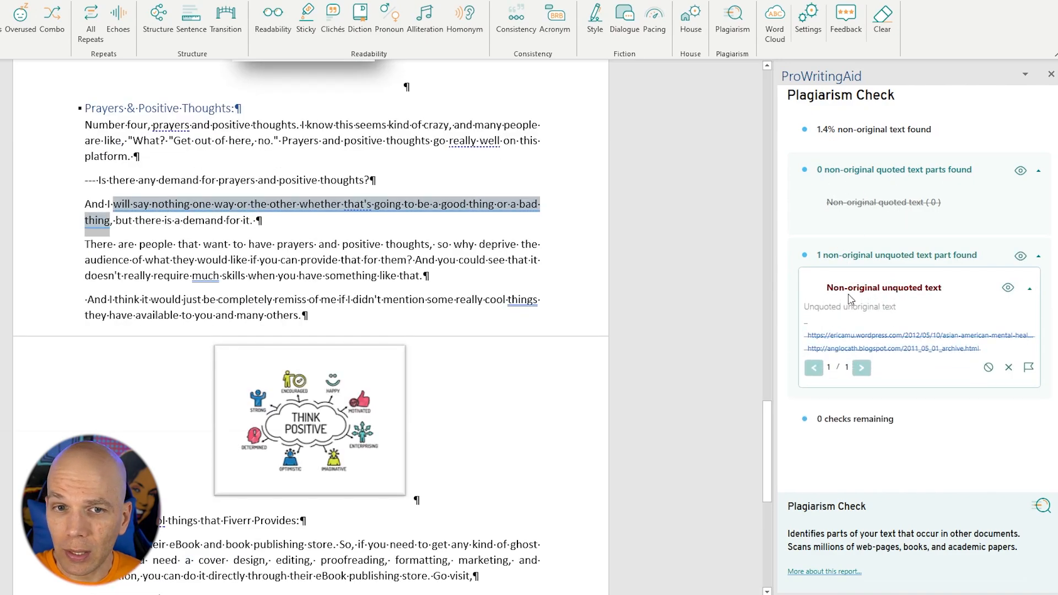